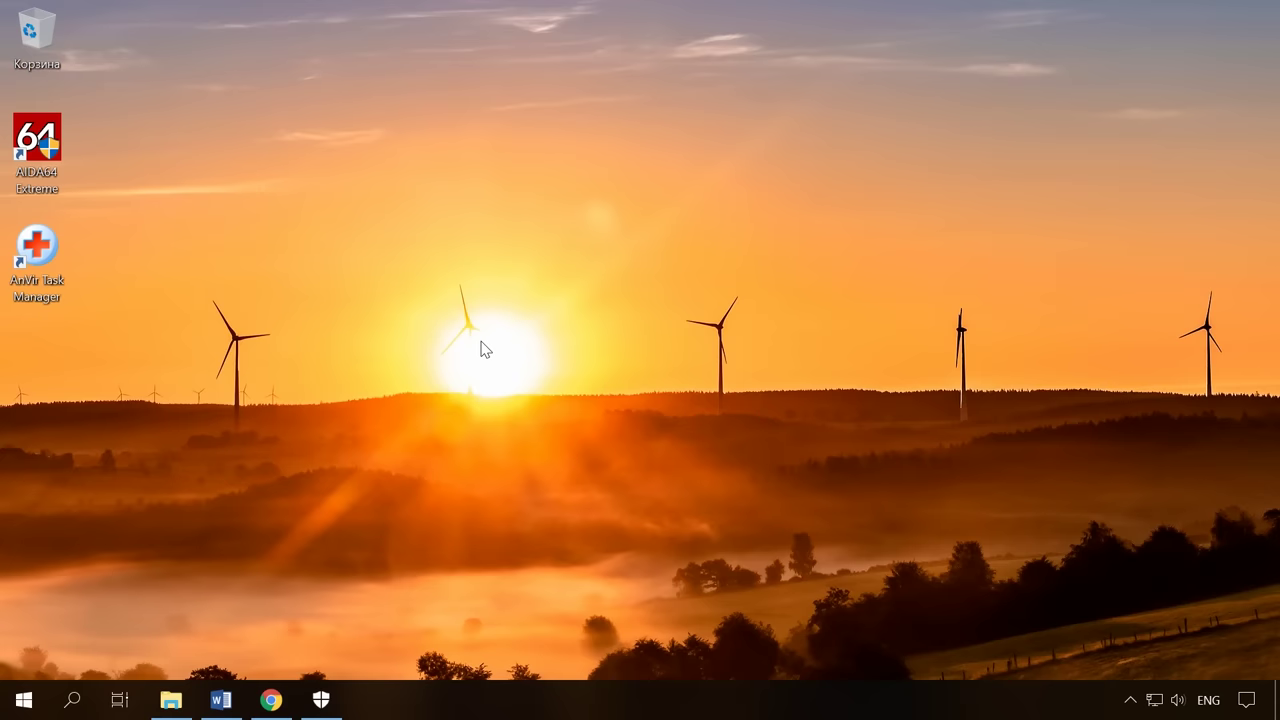
- Review the virus and threat protection page in Windows Defender Security Center and close the window
{"action": "left_click", "coordinate": [321, 700]}
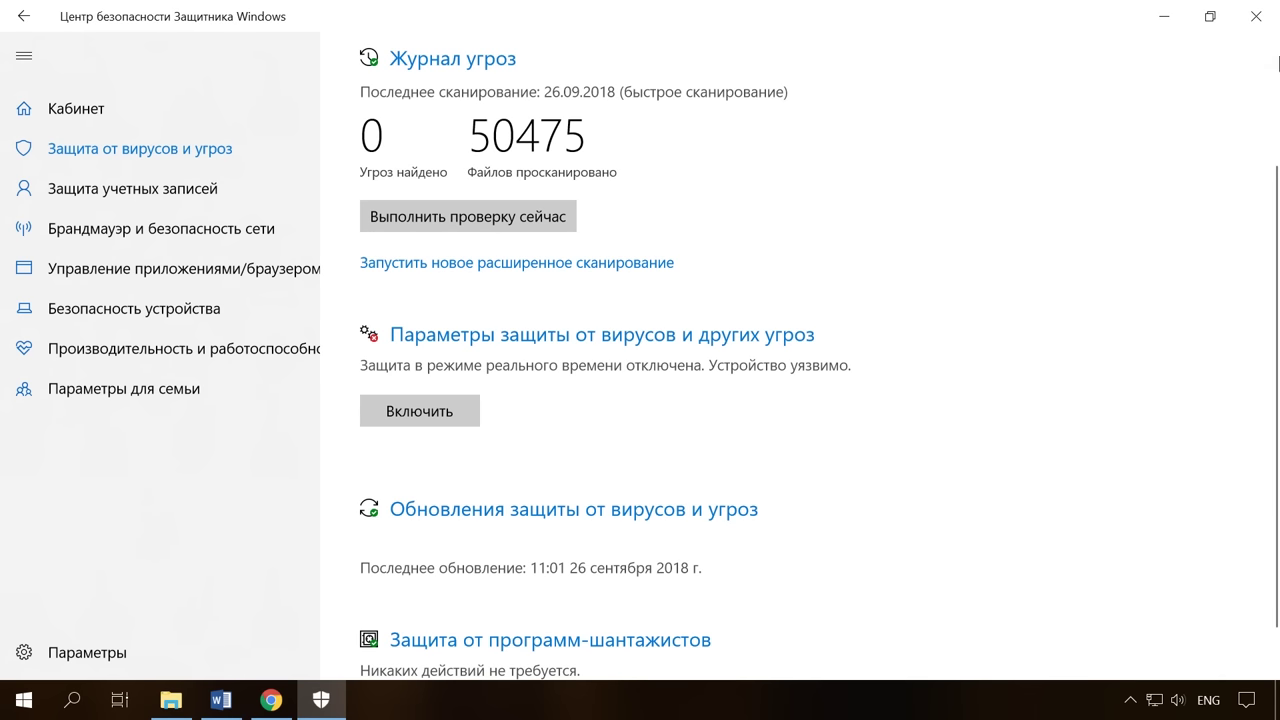
{"action": "left_click", "coordinate": [1256, 16]}
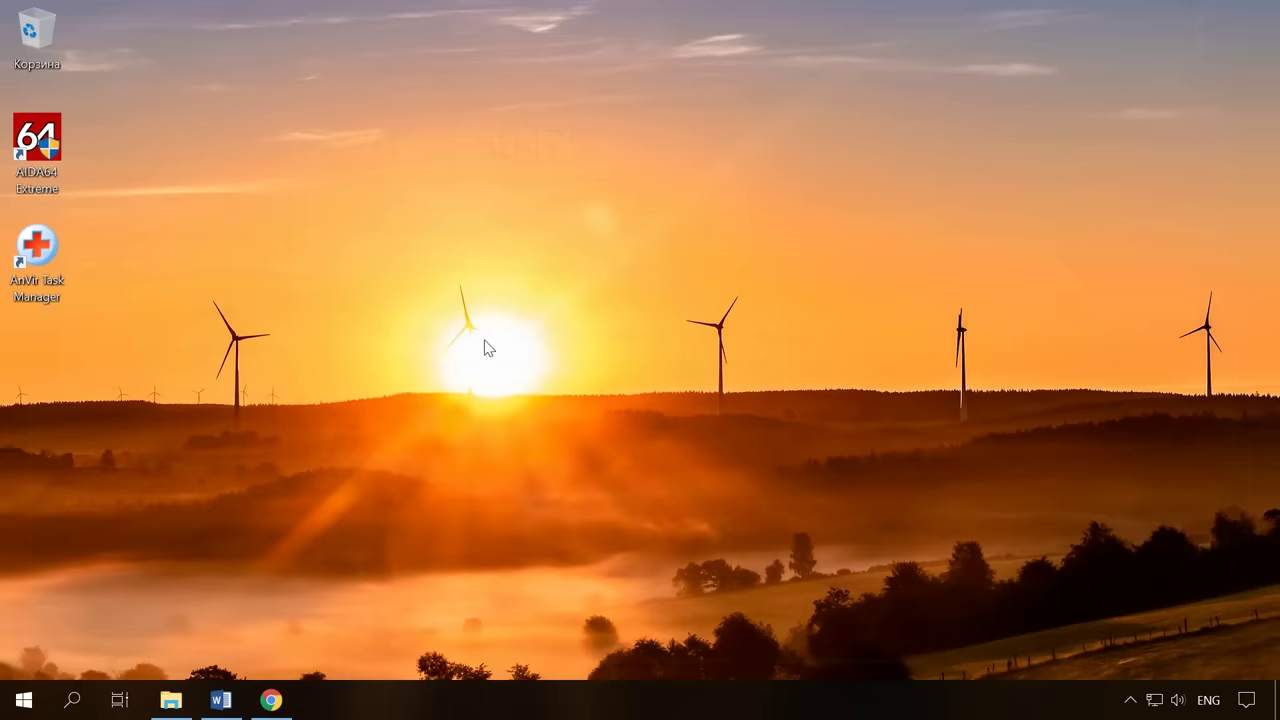
- Open Task Manager and examine which processes put the most load on the CPU
{"action": "key", "text": "ctrl+shift+Escape"}
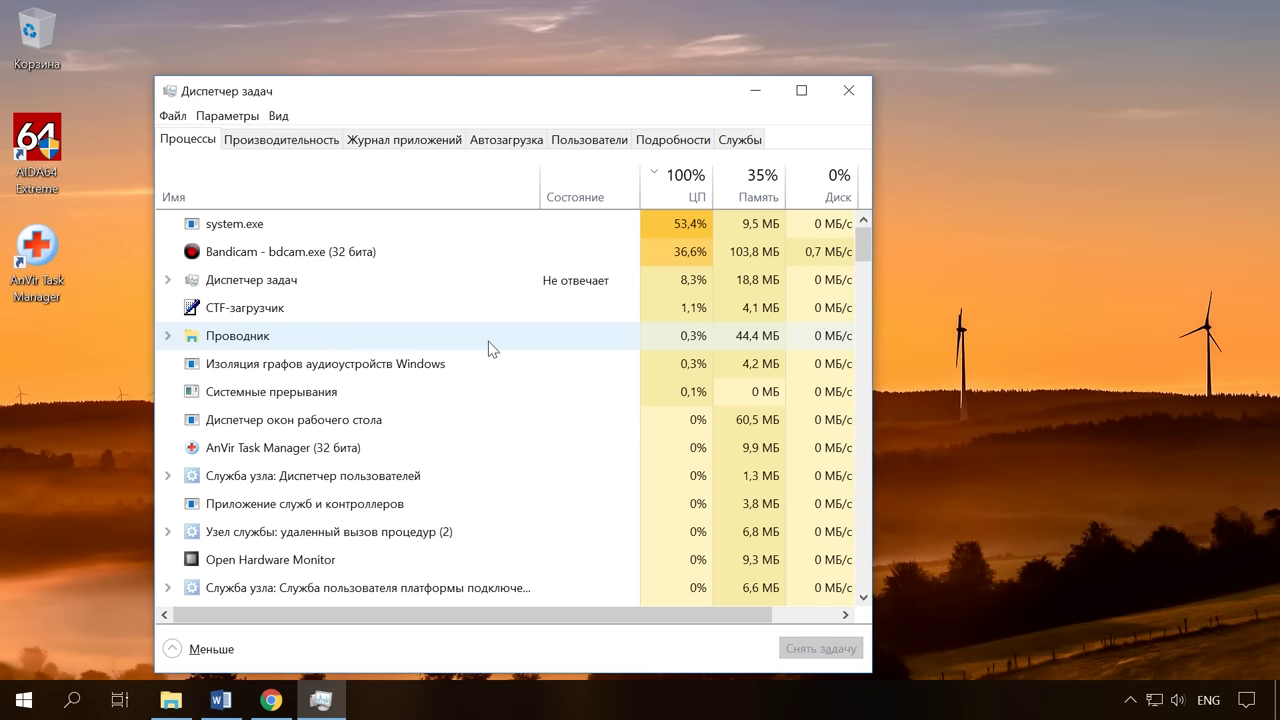
{"action": "left_click", "coordinate": [551, 707]}
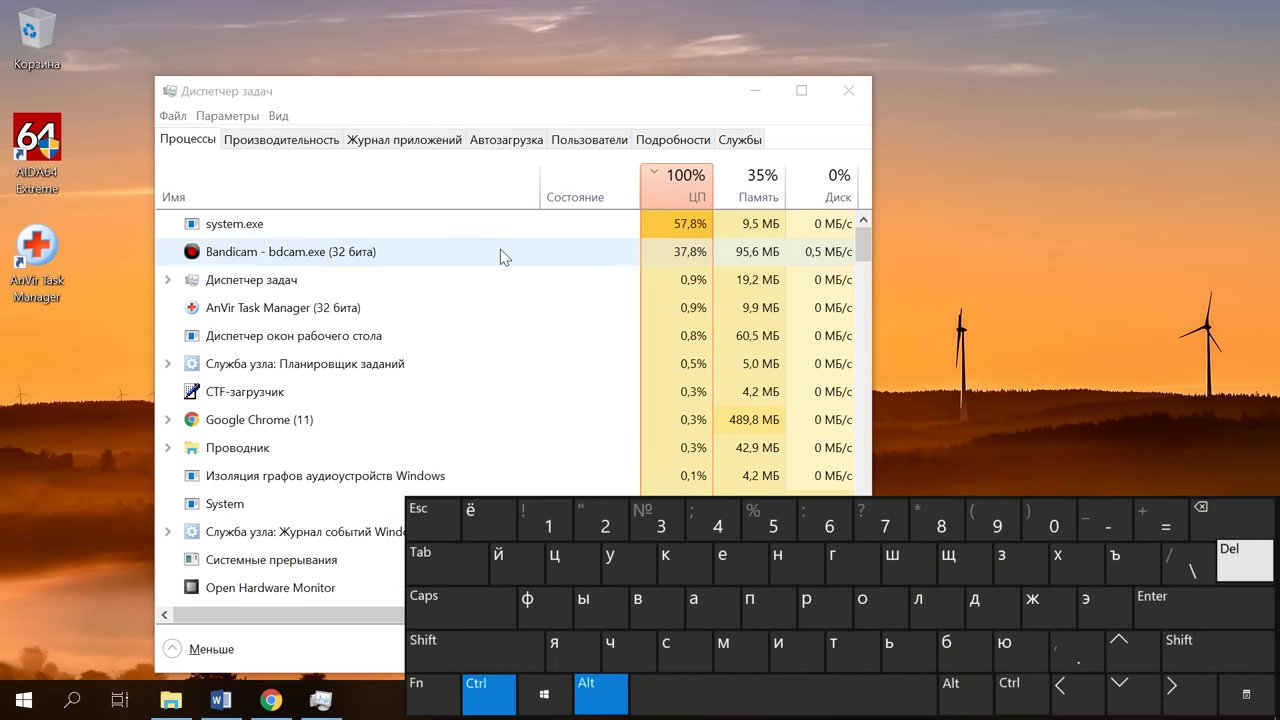
{"action": "key", "text": "ctrl+shift+Escape"}
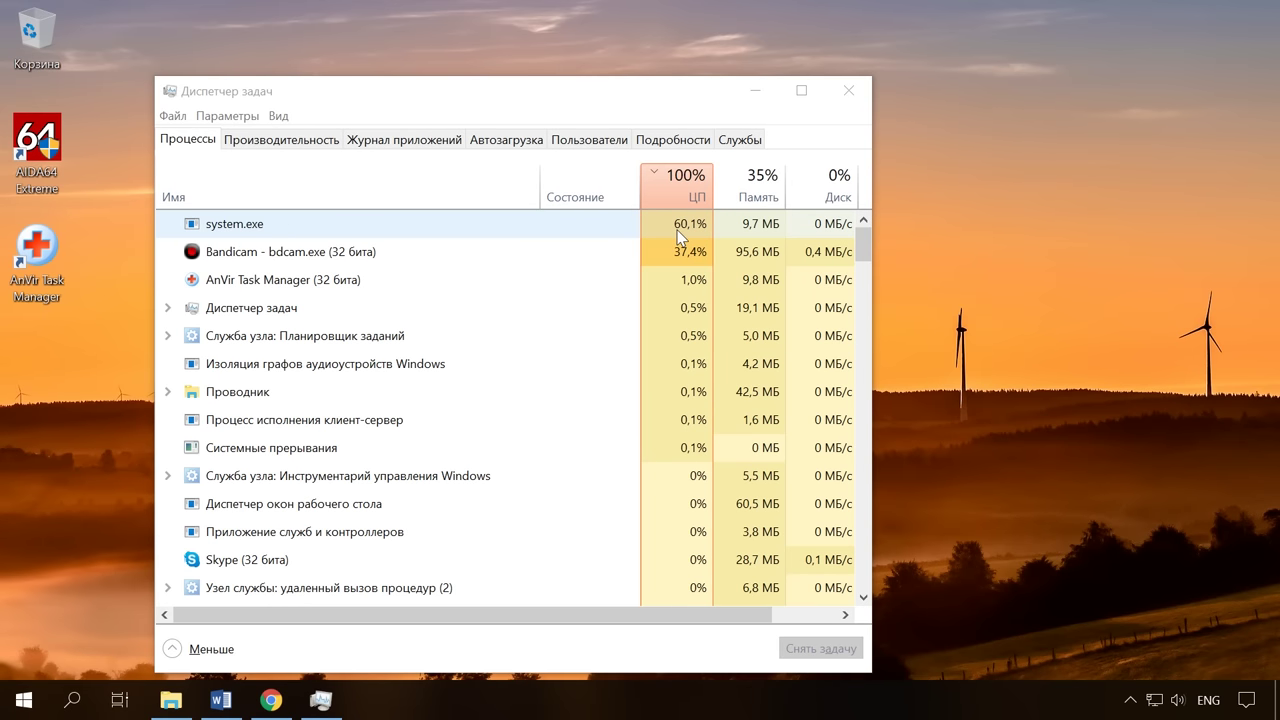
- Open the file location of the system.exe process from the process details and delete system.exe from the Temp folder
{"action": "left_click", "coordinate": [685, 145]}
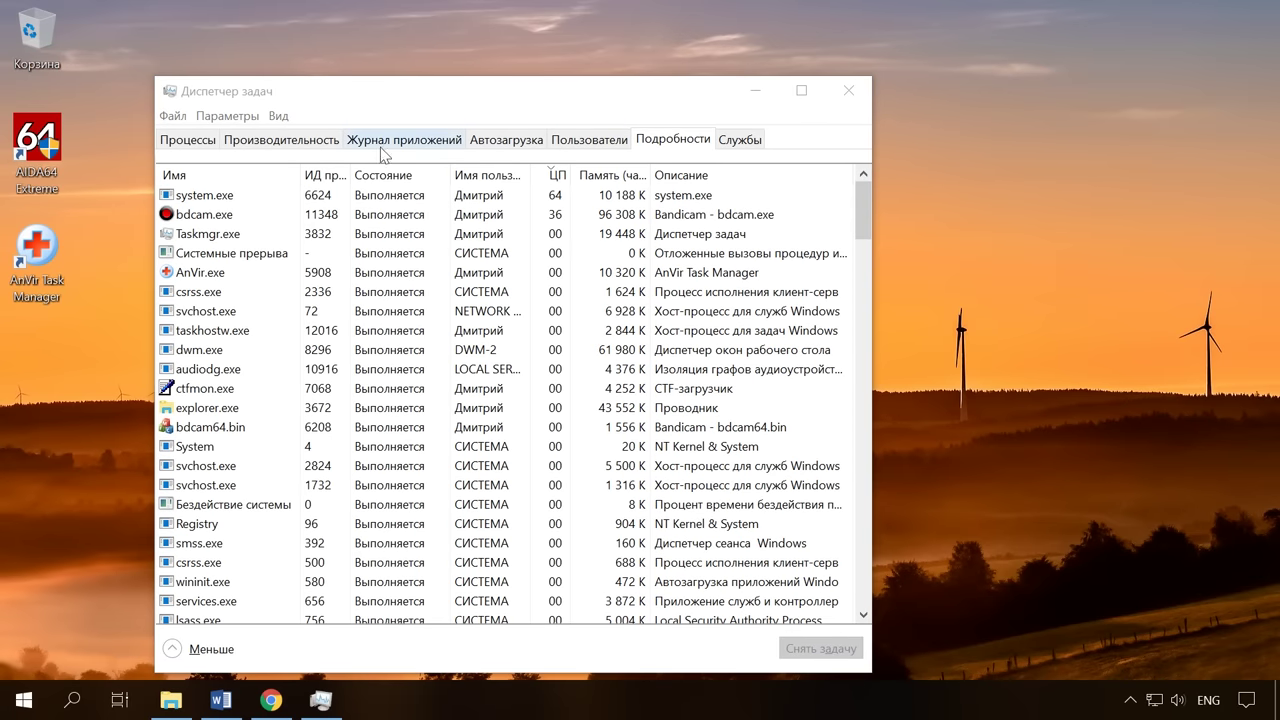
{"action": "left_click", "coordinate": [210, 198]}
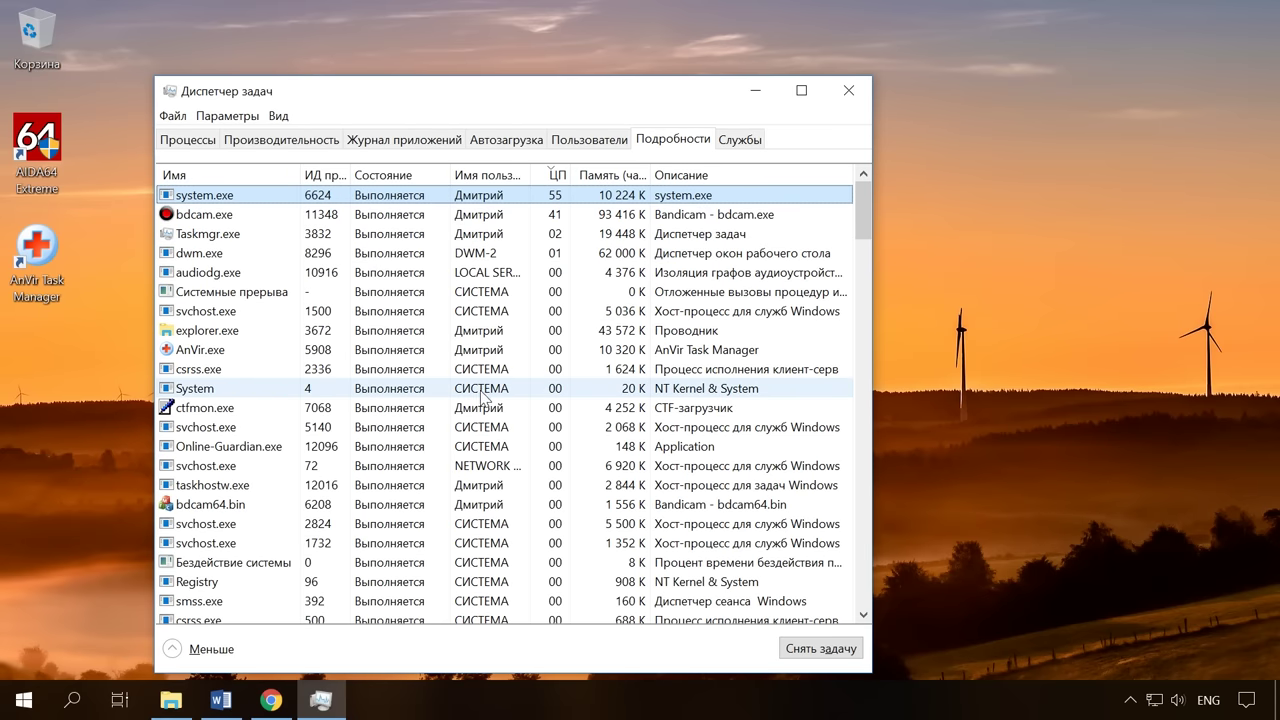
{"action": "right_click", "coordinate": [234, 202]}
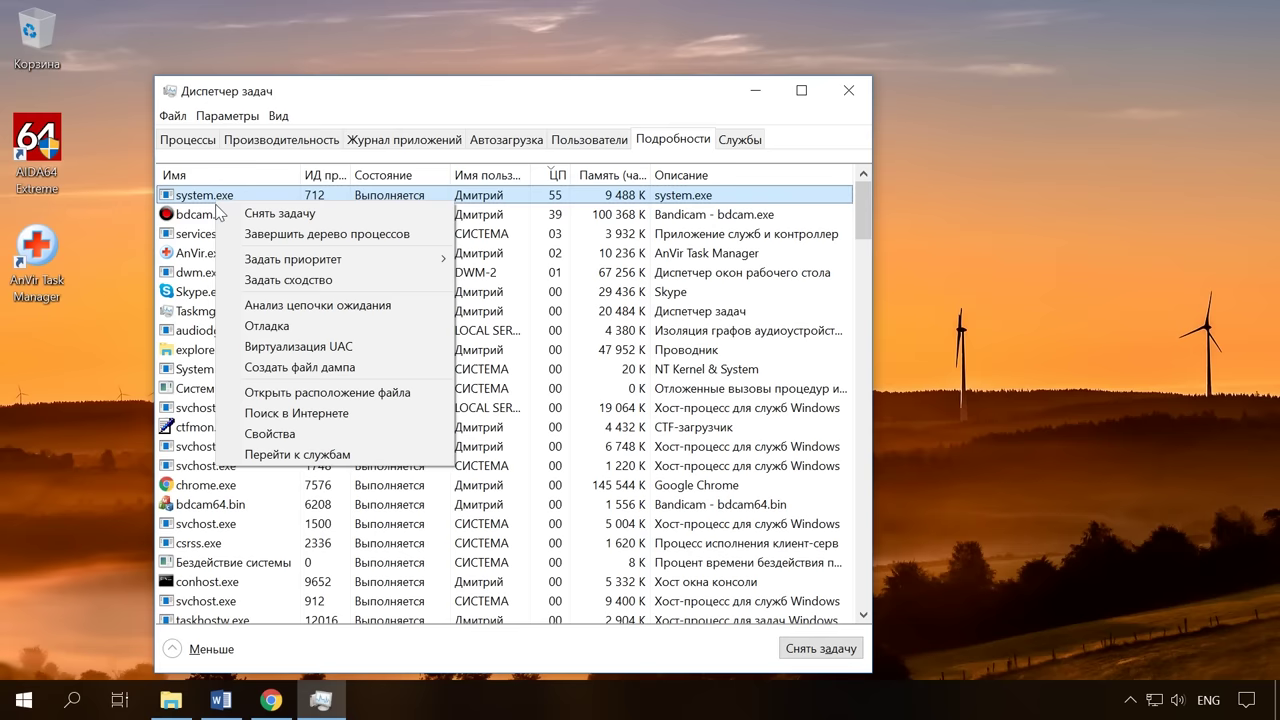
{"action": "left_click", "coordinate": [328, 396]}
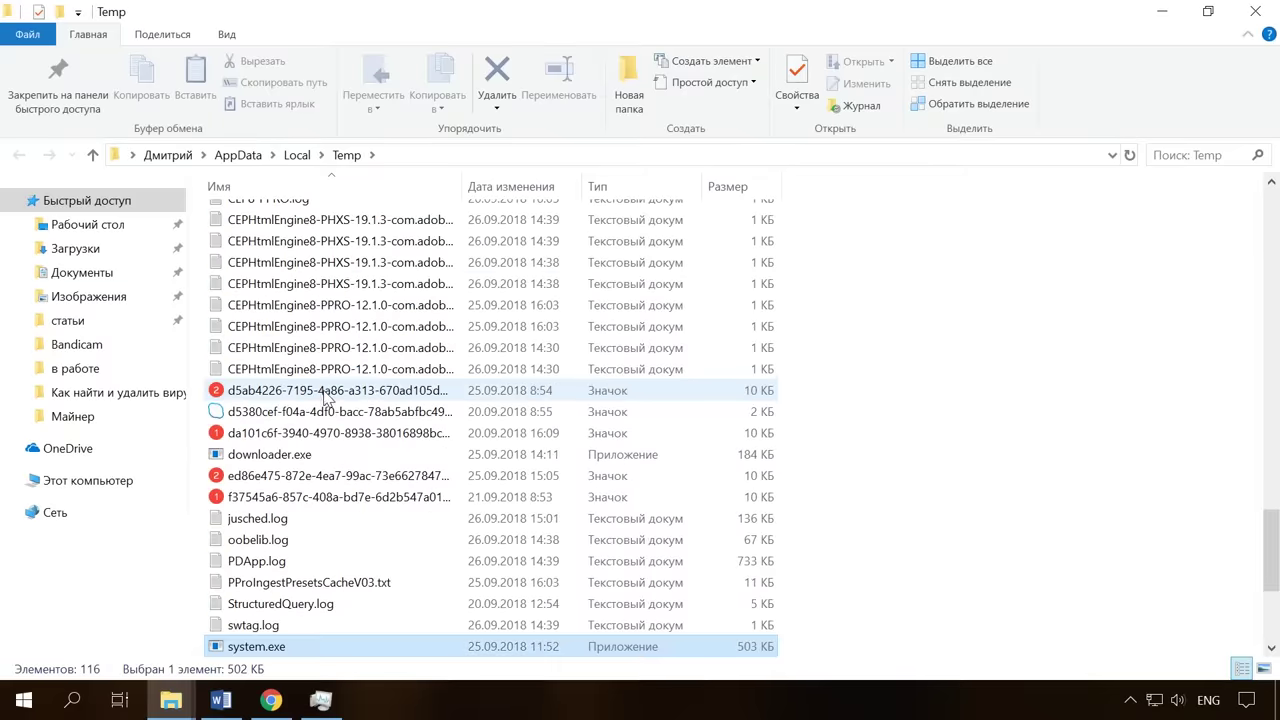
{"action": "right_click", "coordinate": [268, 649]}
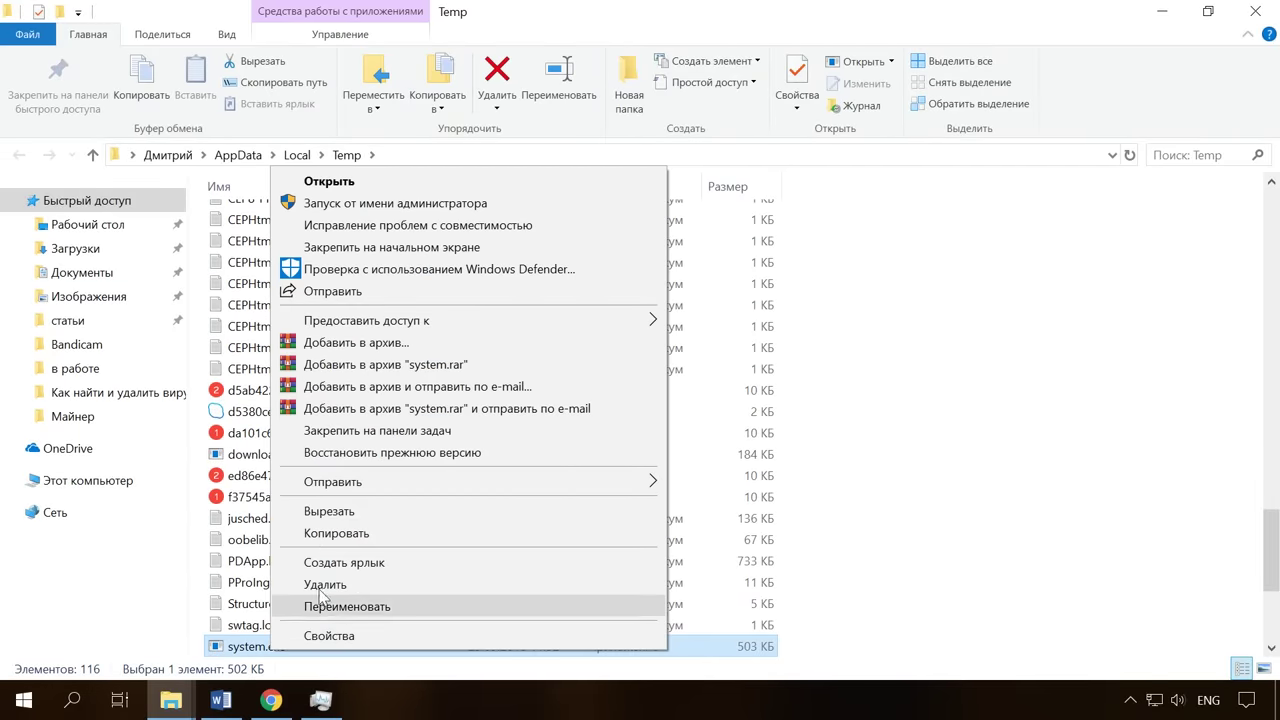
{"action": "left_click", "coordinate": [334, 589]}
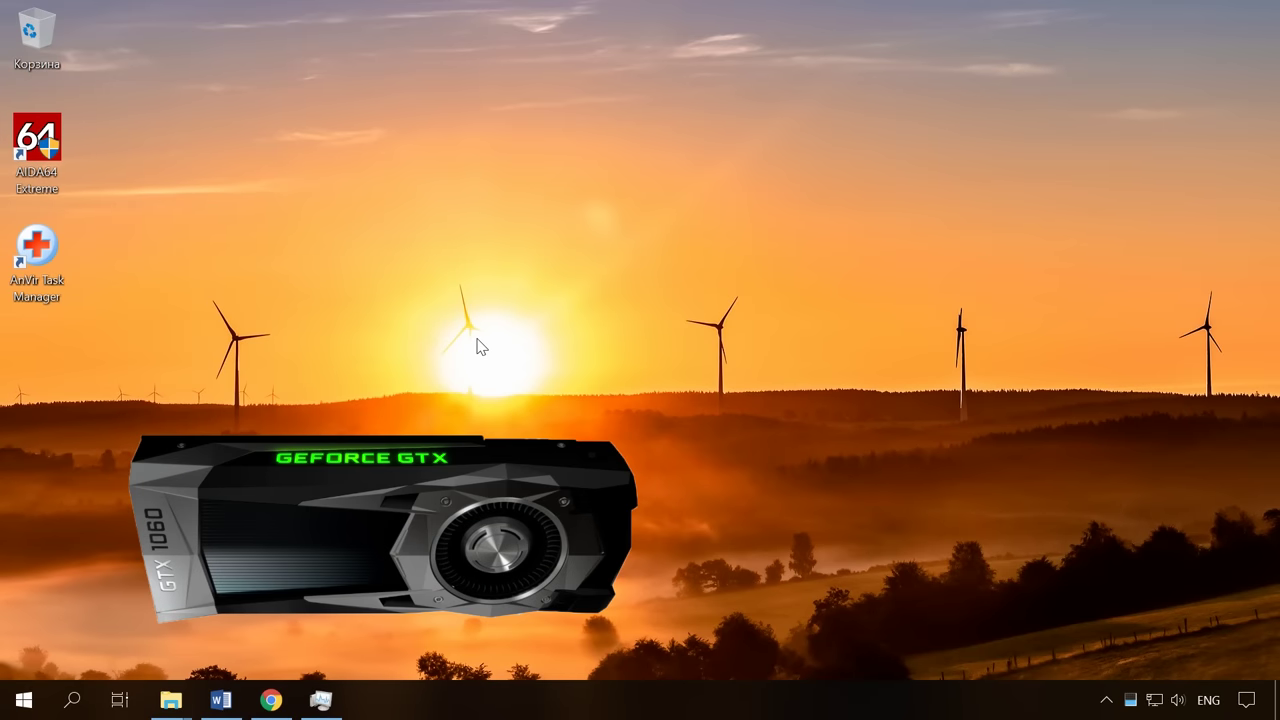
{"action": "left_click", "coordinate": [333, 694]}
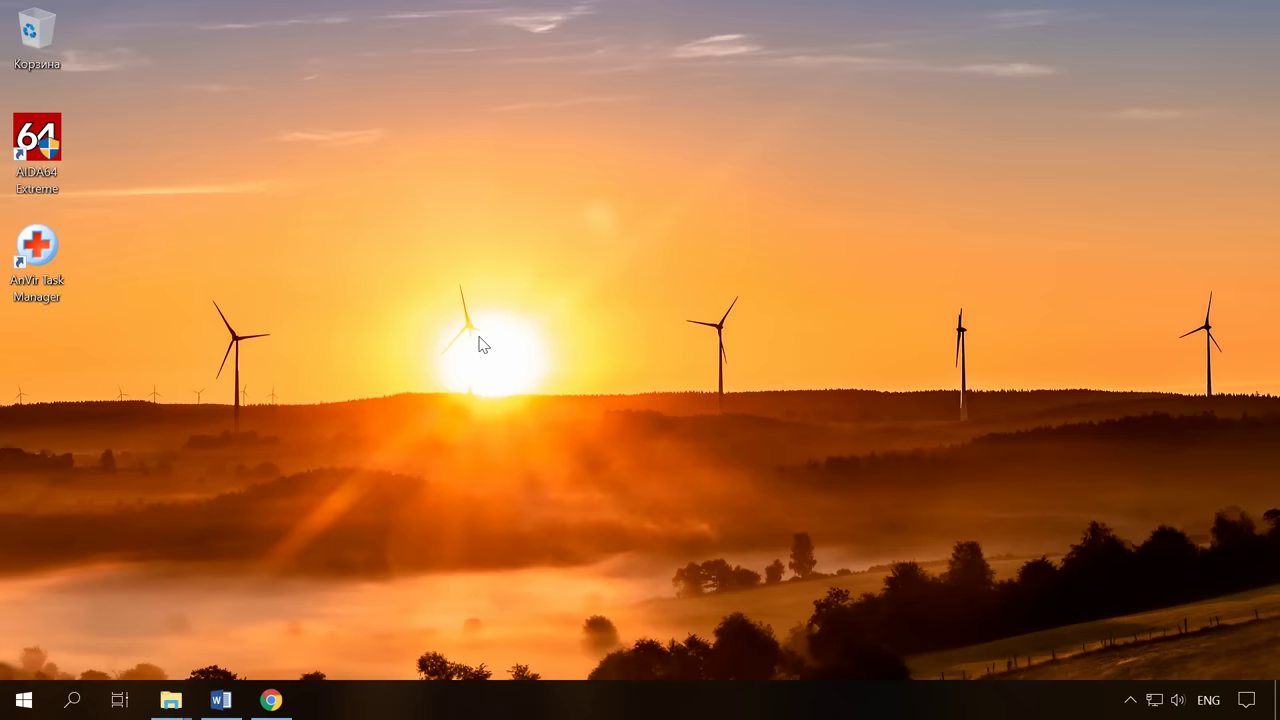
{"action": "key", "text": "ctrl+shift+Escape"}
- Show AIDA64's OSD panel with the processor readings on the desktop and open the options of a hidden tray monitoring icon
{"action": "right_click", "coordinate": [1130, 703]}
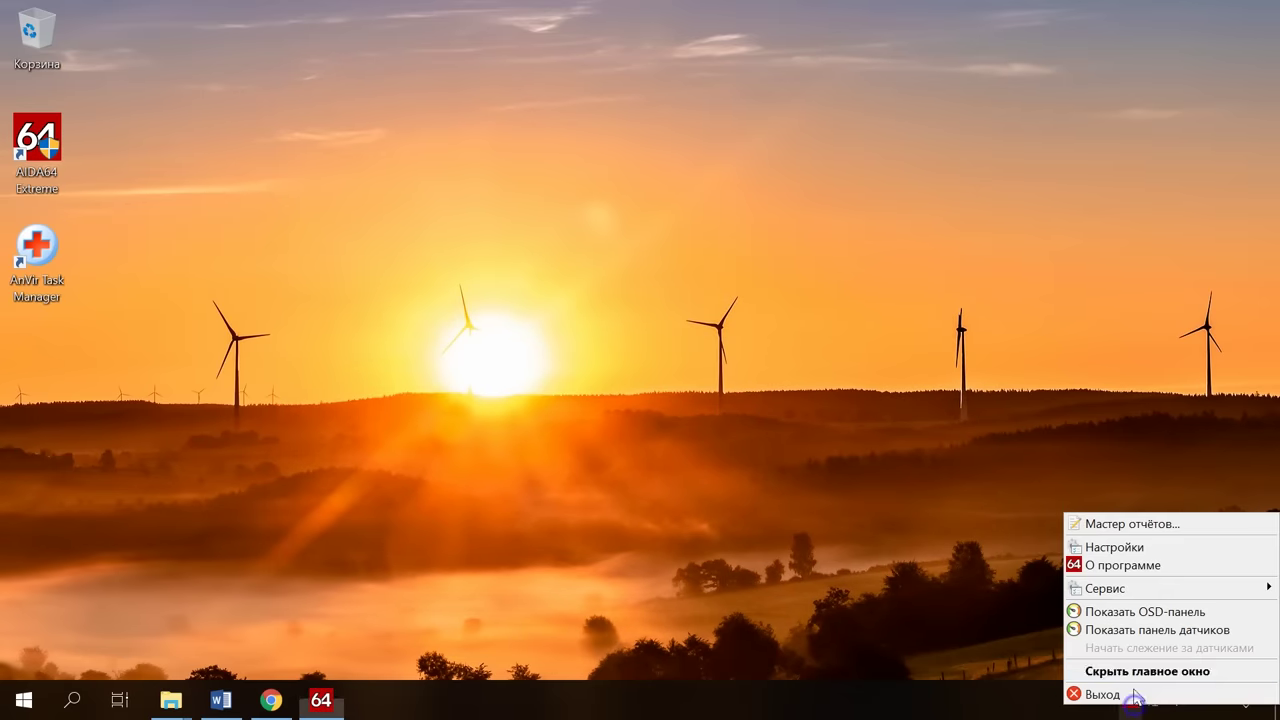
{"action": "left_click", "coordinate": [1175, 625]}
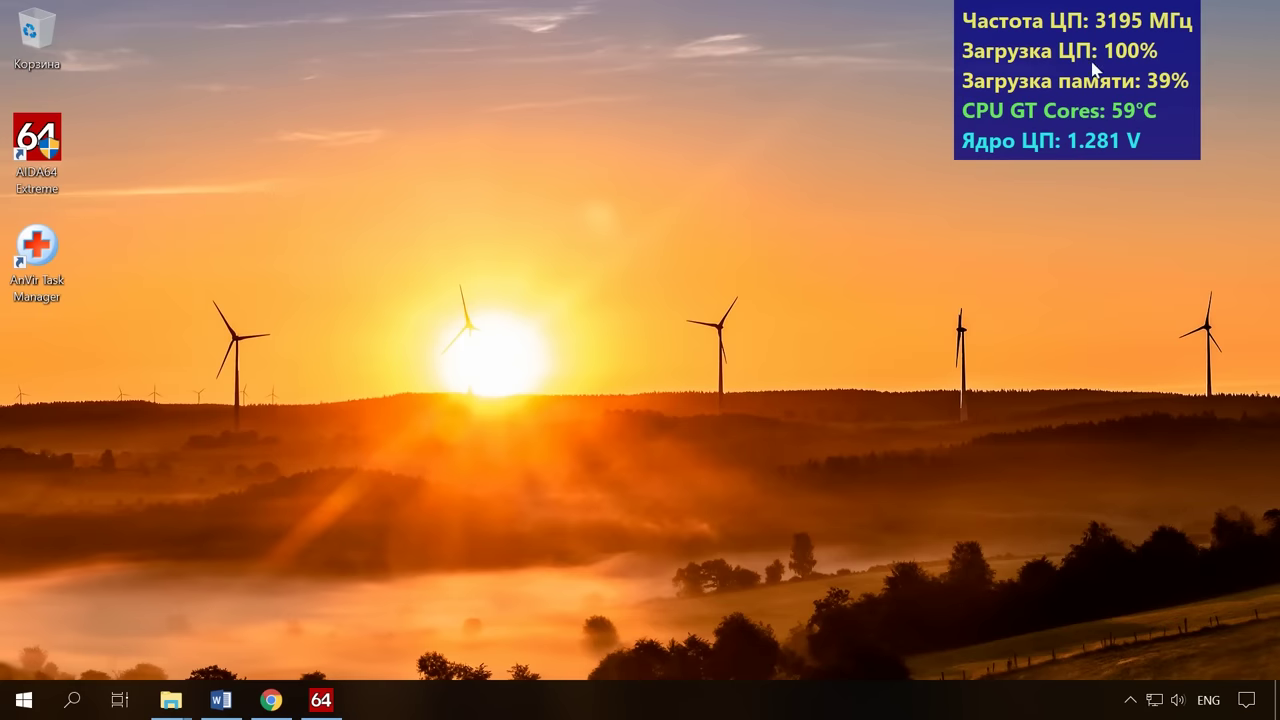
{"action": "left_click", "coordinate": [1130, 699]}
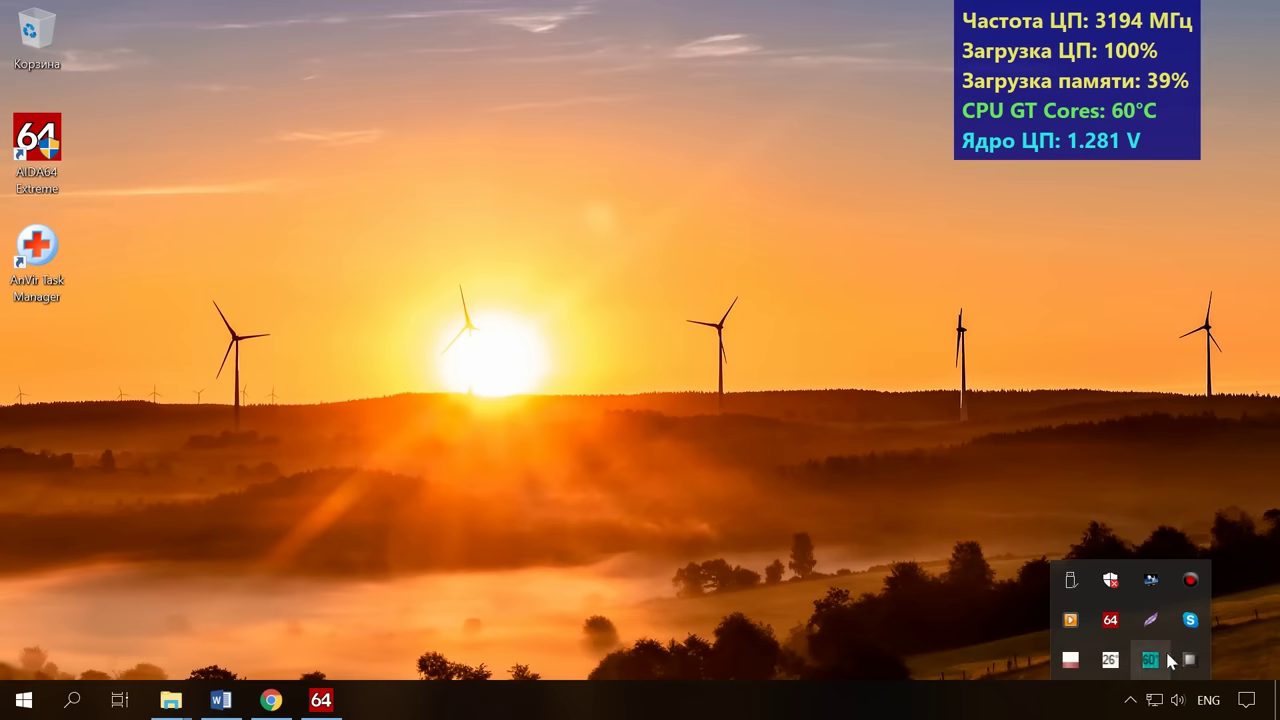
{"action": "right_click", "coordinate": [1072, 662]}
{"action": "left_click", "coordinate": [966, 509]}
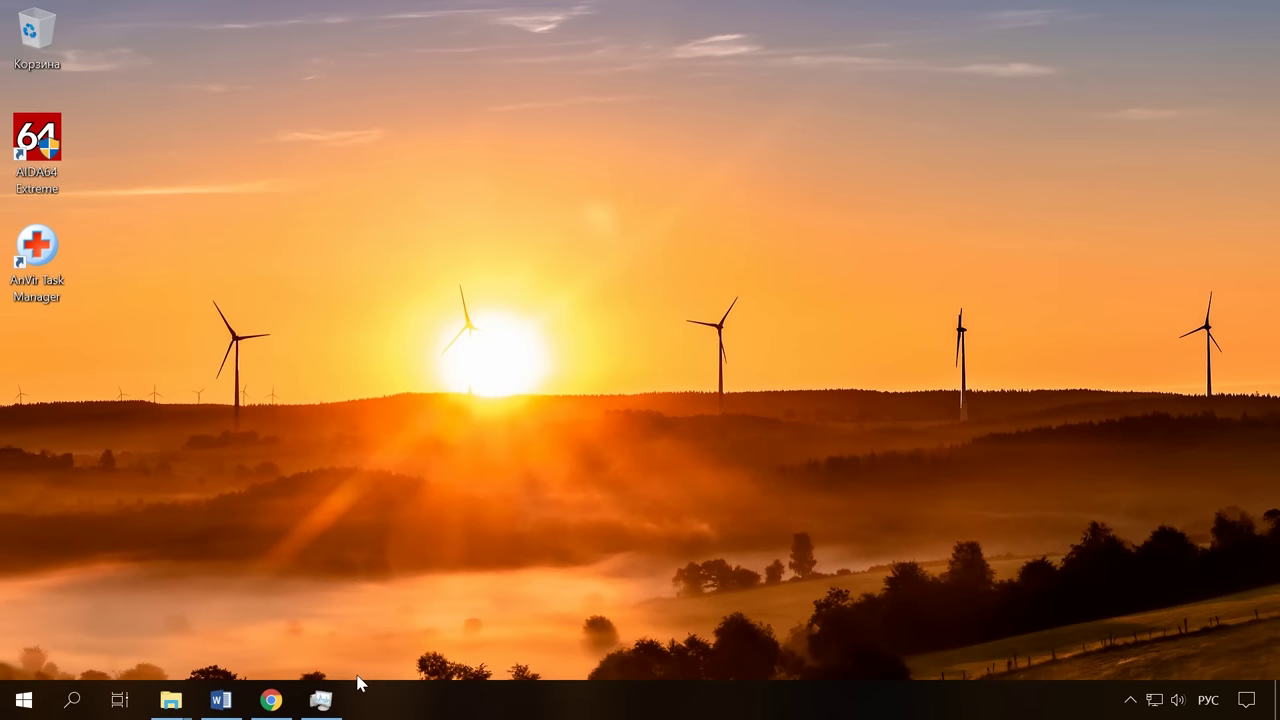
- Check Google Chrome's CPU load in Task Manager and enable the Блокировщик… extension in Chrome
{"action": "left_click", "coordinate": [325, 698]}
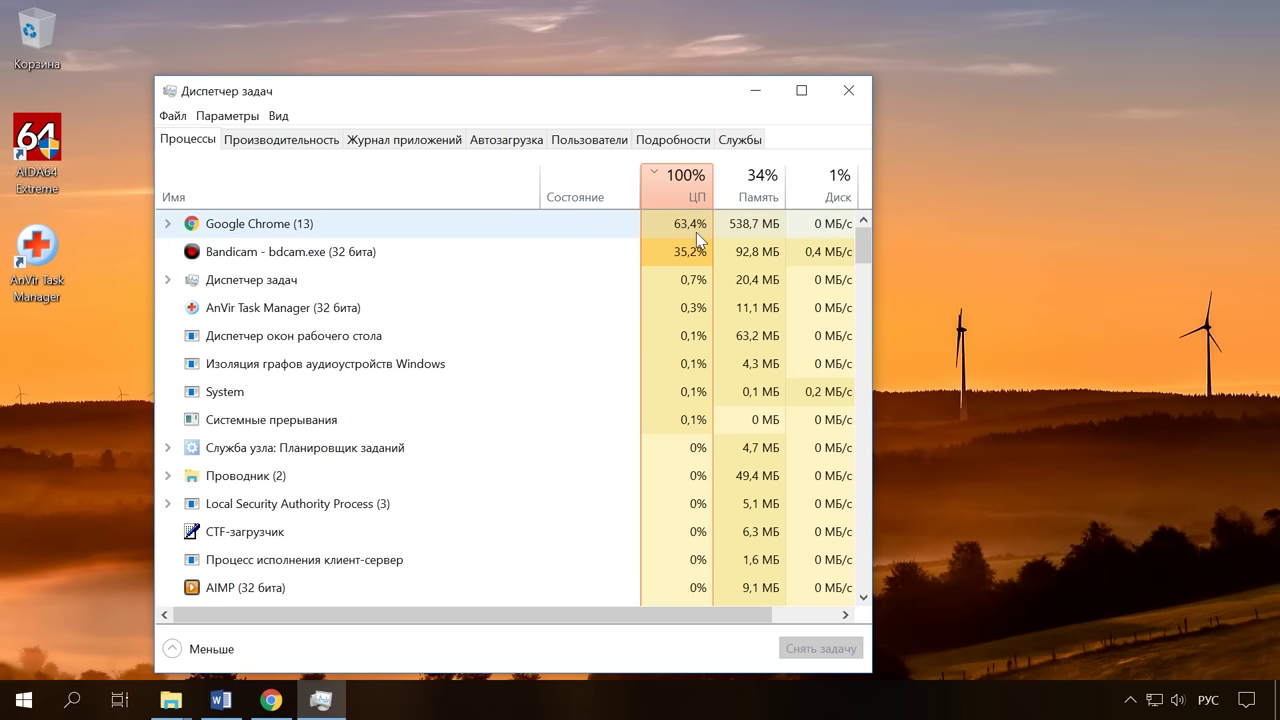
{"action": "left_click", "coordinate": [271, 700]}
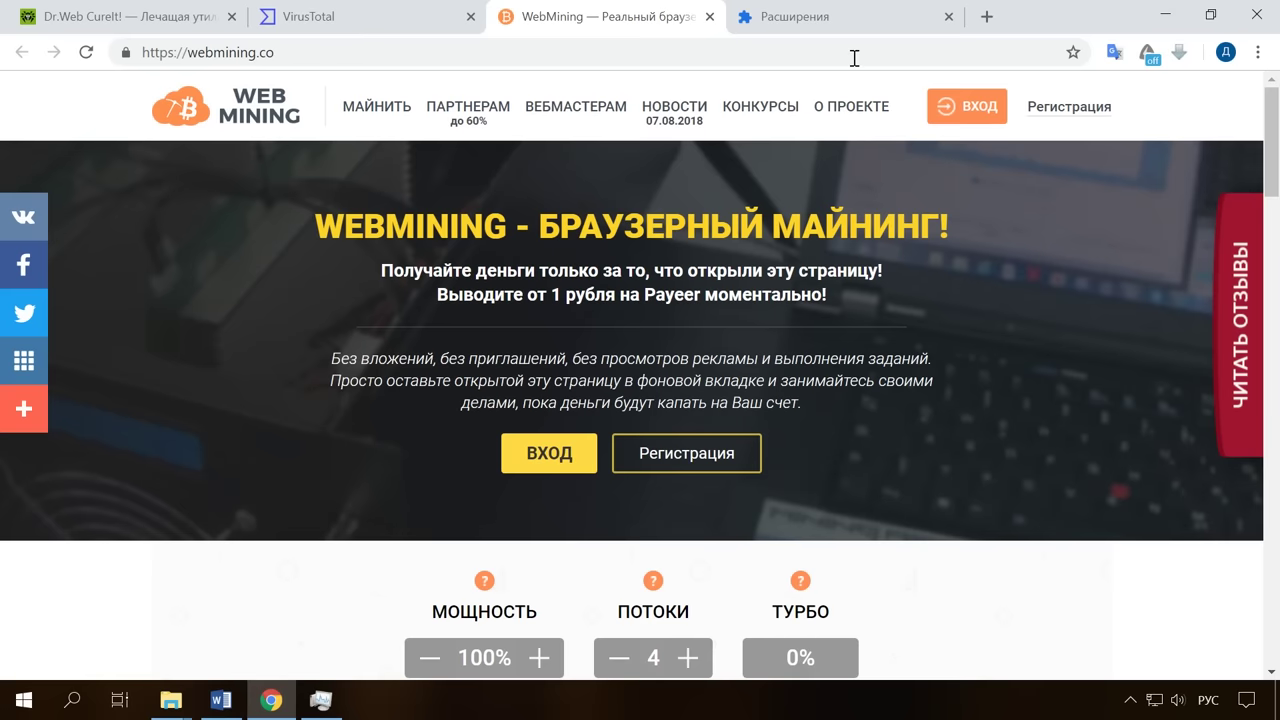
{"action": "left_click", "coordinate": [862, 16]}
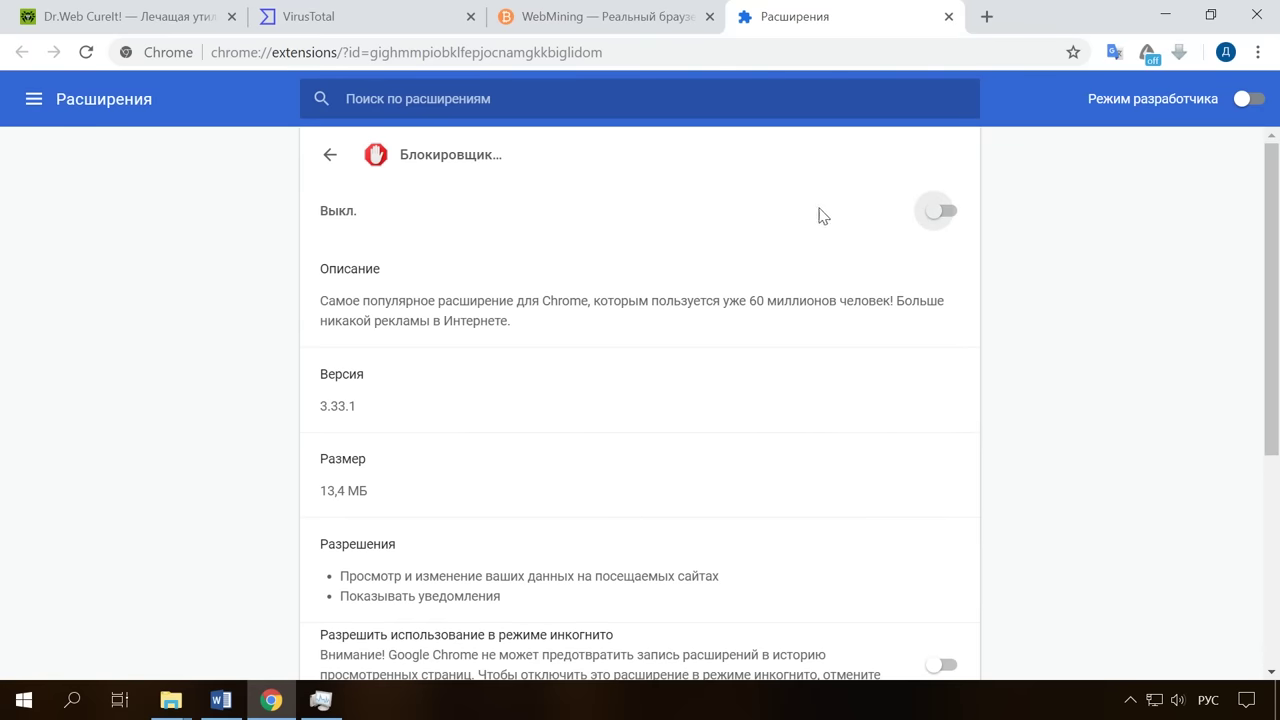
{"action": "left_click", "coordinate": [944, 219]}
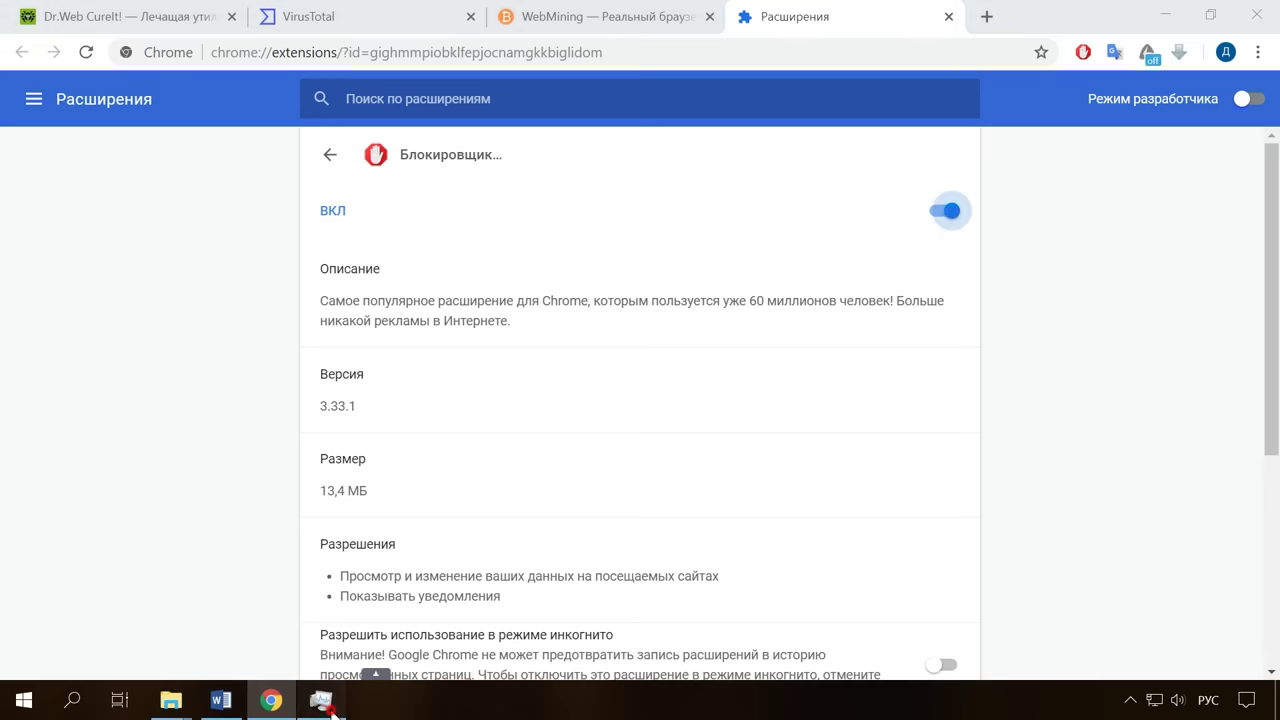
{"action": "left_click", "coordinate": [335, 702]}
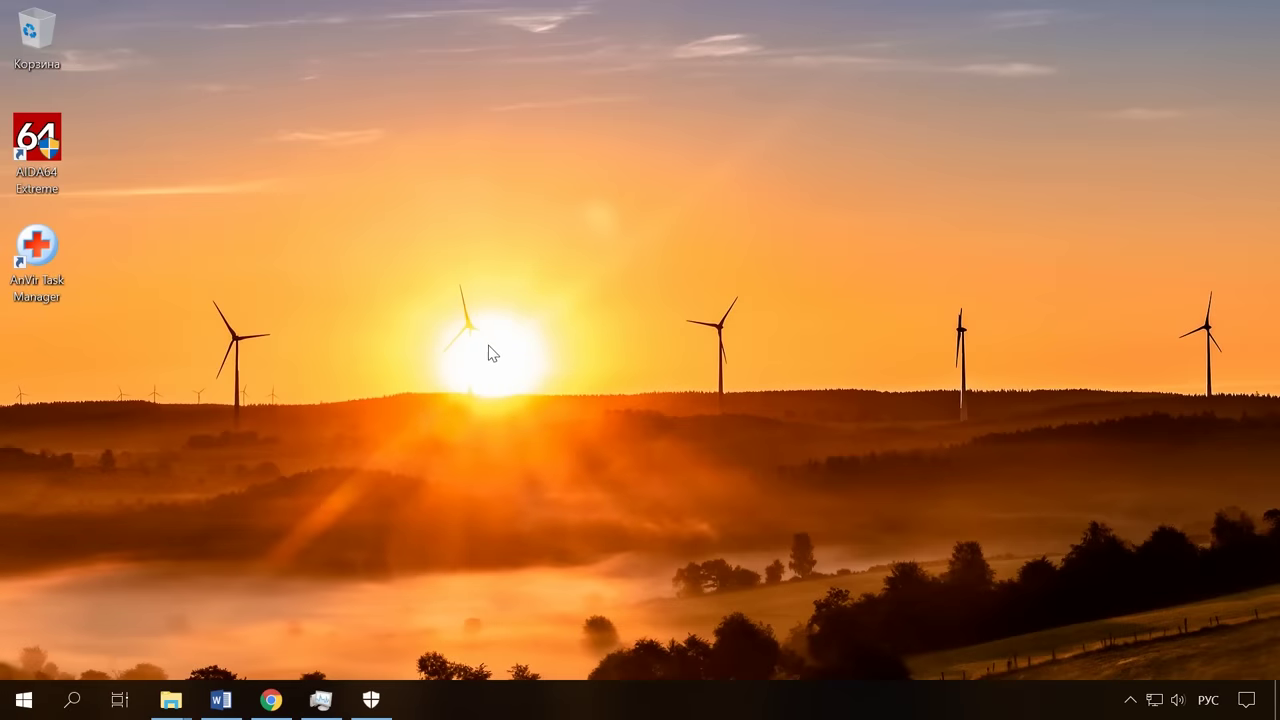
- Review Windows Defender's scan options and examine the CPU load of system.exe in Task Manager
{"action": "left_click", "coordinate": [369, 699]}
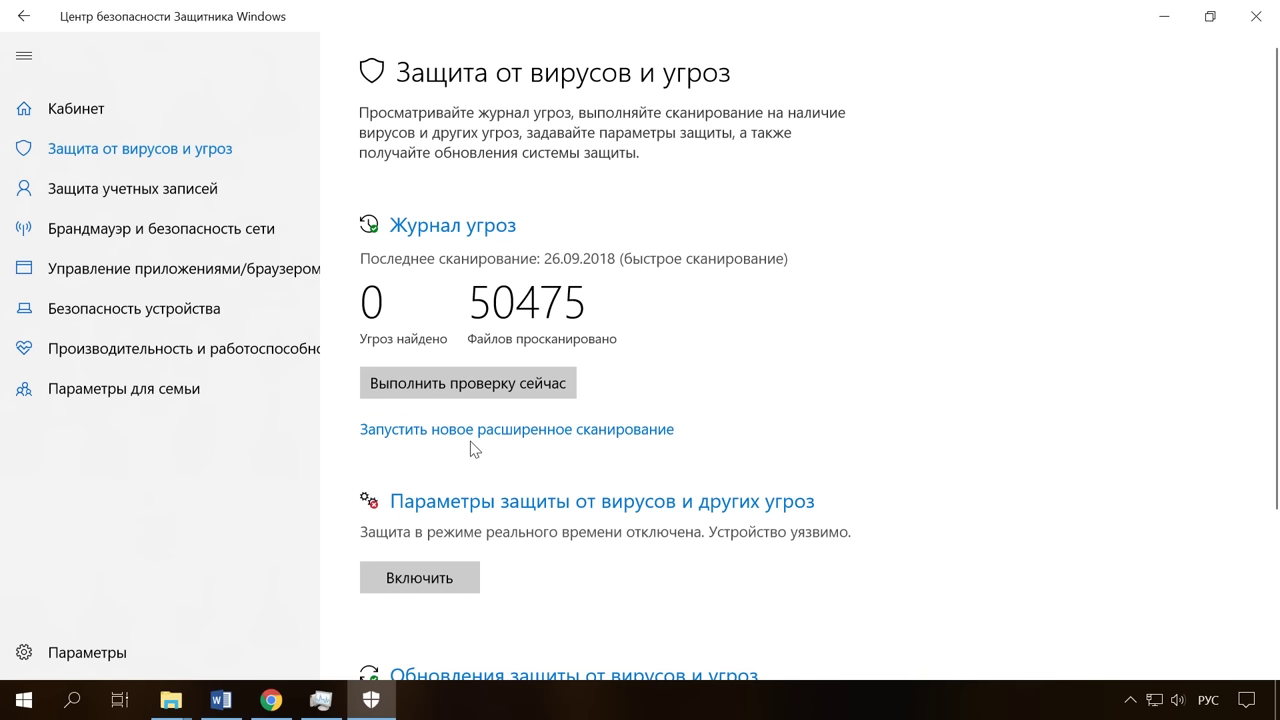
{"action": "key", "text": "super+d"}
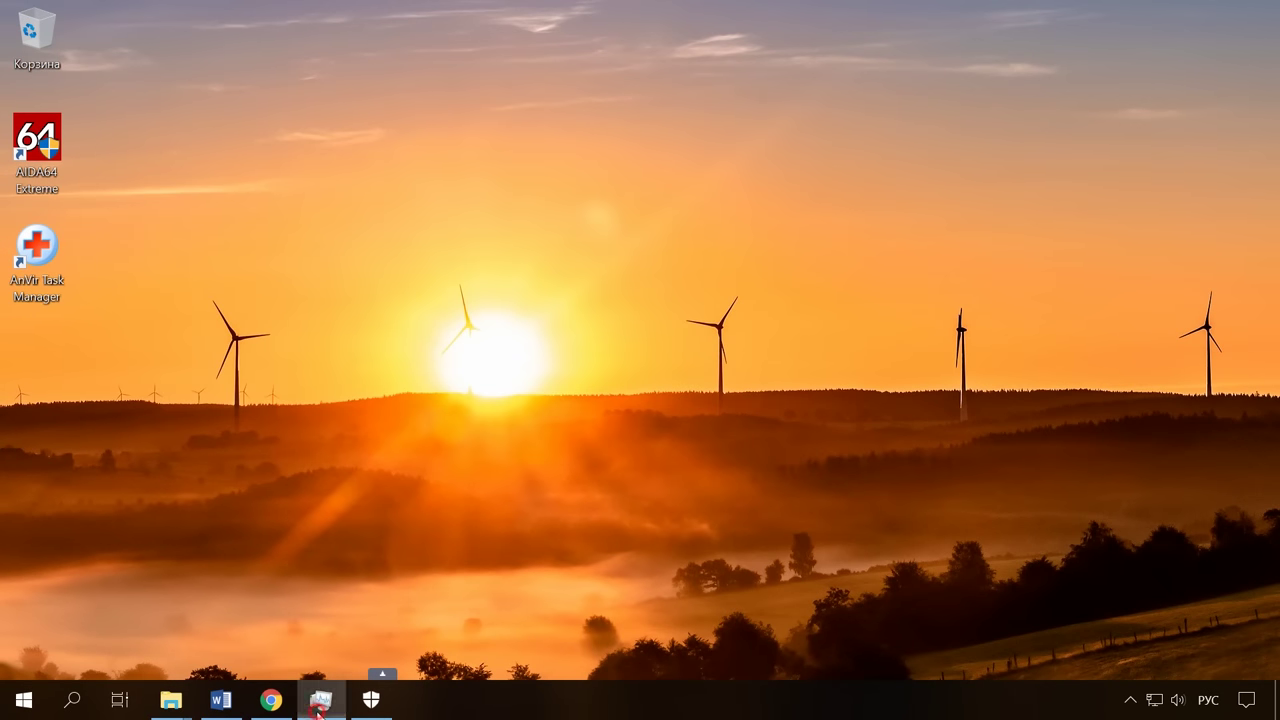
{"action": "left_click", "coordinate": [318, 704]}
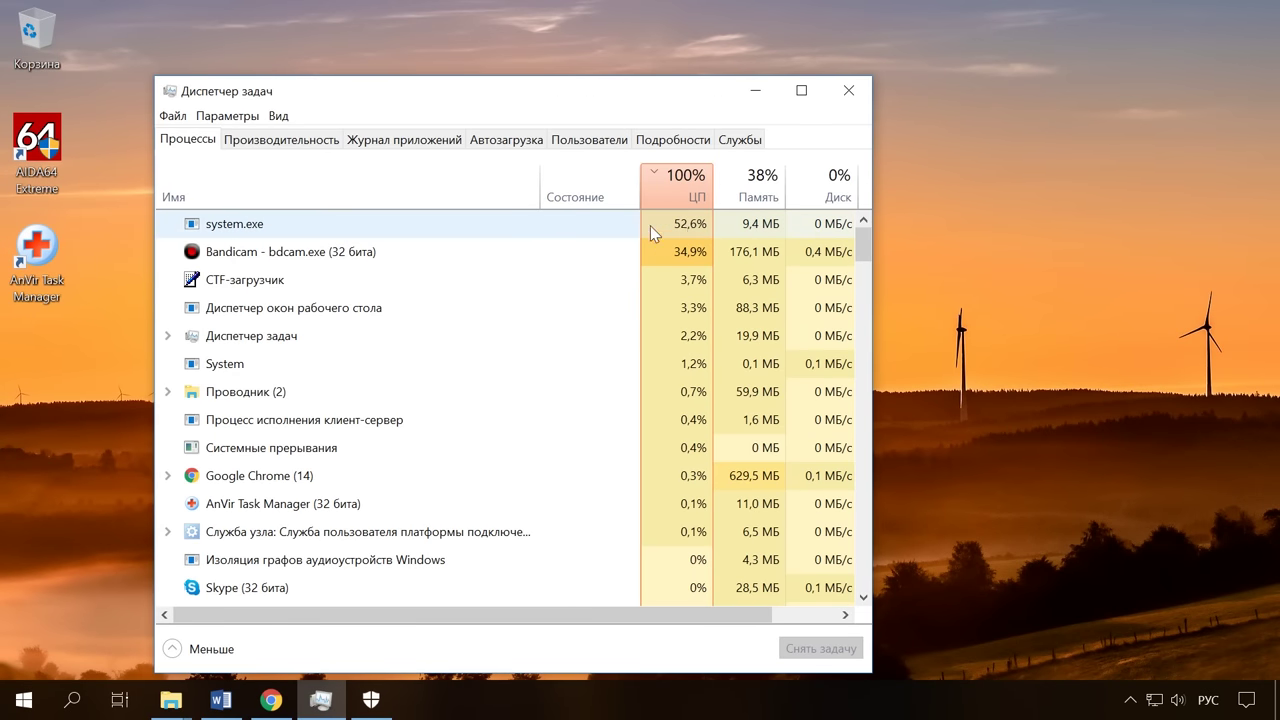
{"action": "key", "text": "super+d"}
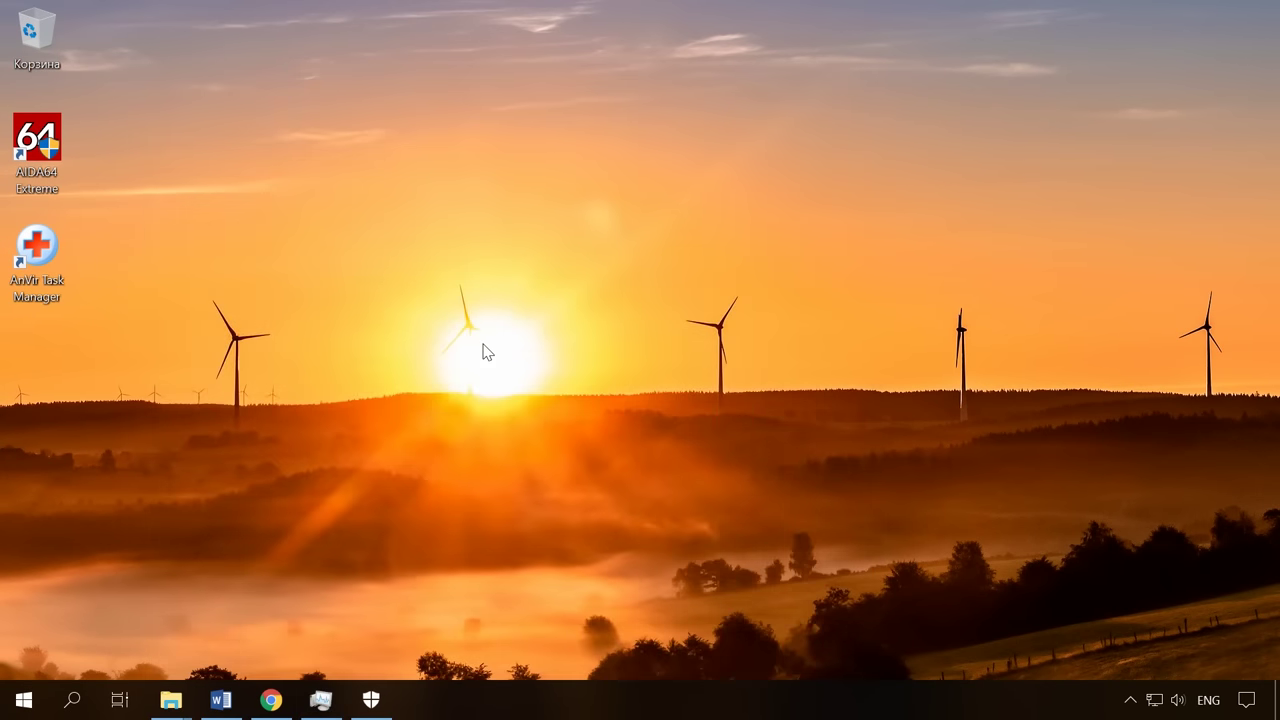
- Find regedit through the Windows search and launch the Registry Editor
{"action": "left_click", "coordinate": [71, 700]}
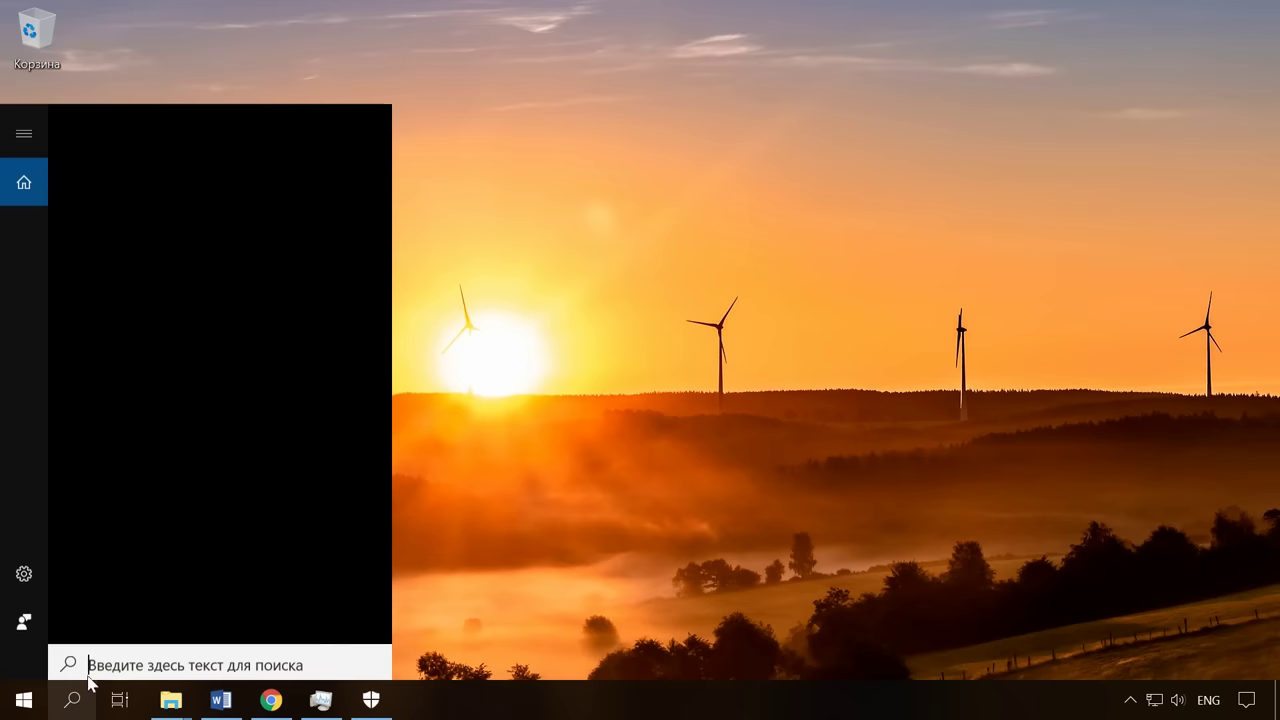
{"action": "type", "text": "regedit"}
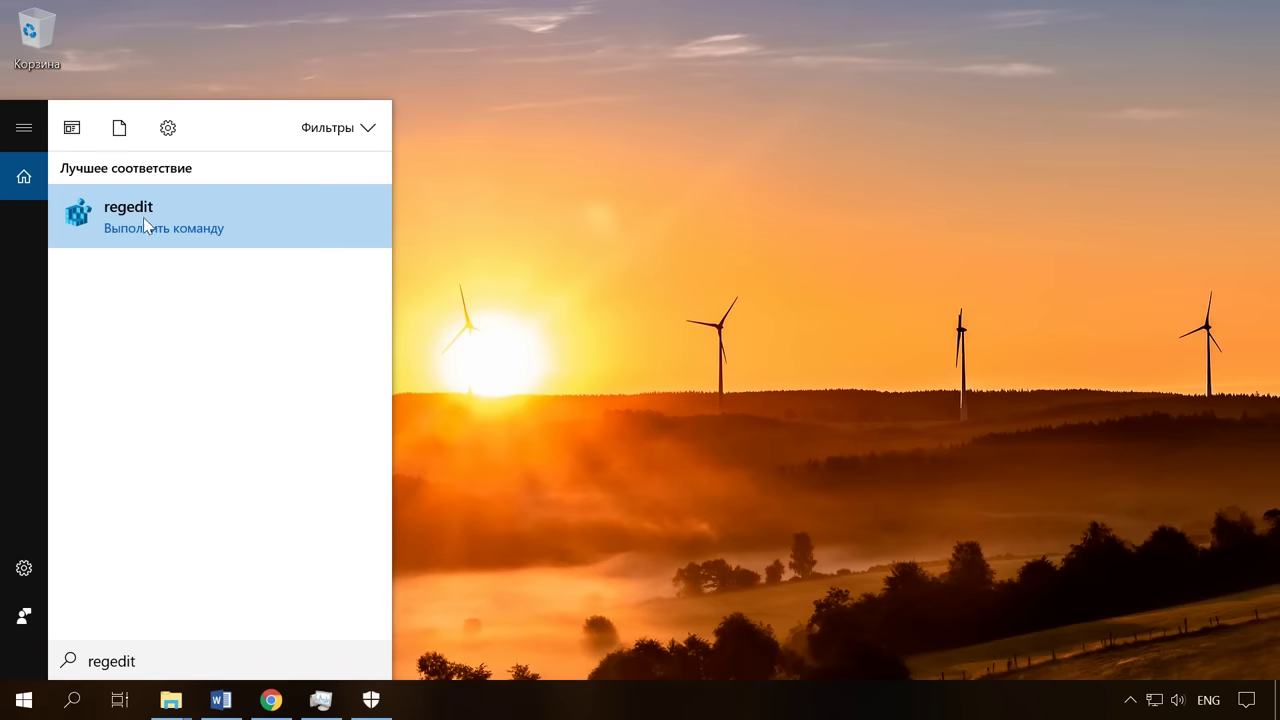
{"action": "left_click", "coordinate": [131, 217]}
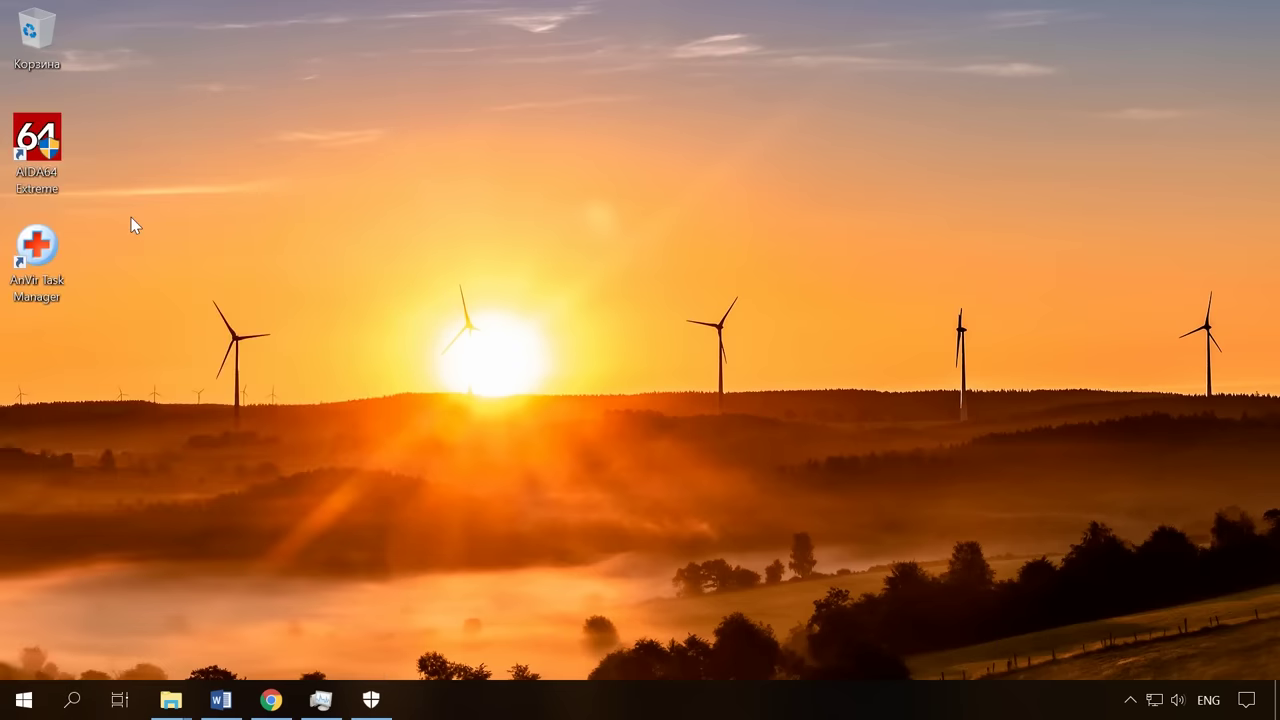
- Search the registry for system.exe among key names, value names and value data
{"action": "left_click", "coordinate": [61, 33]}
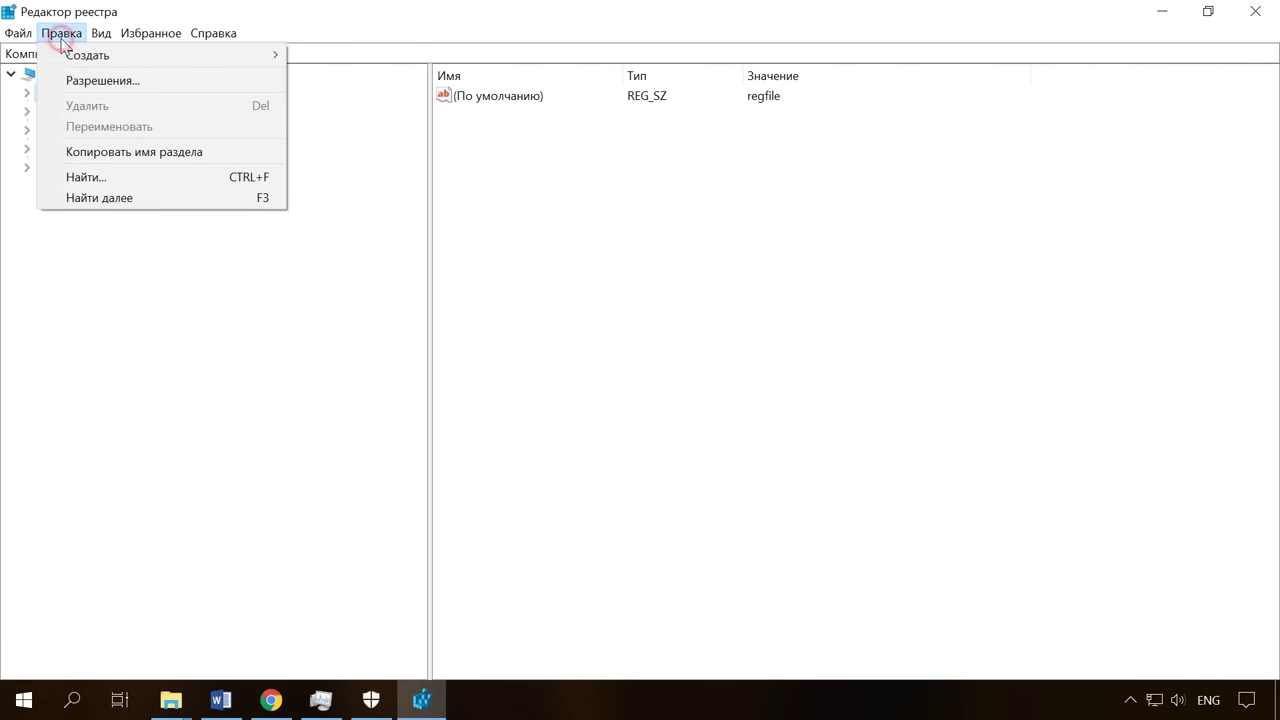
{"action": "left_click", "coordinate": [104, 183]}
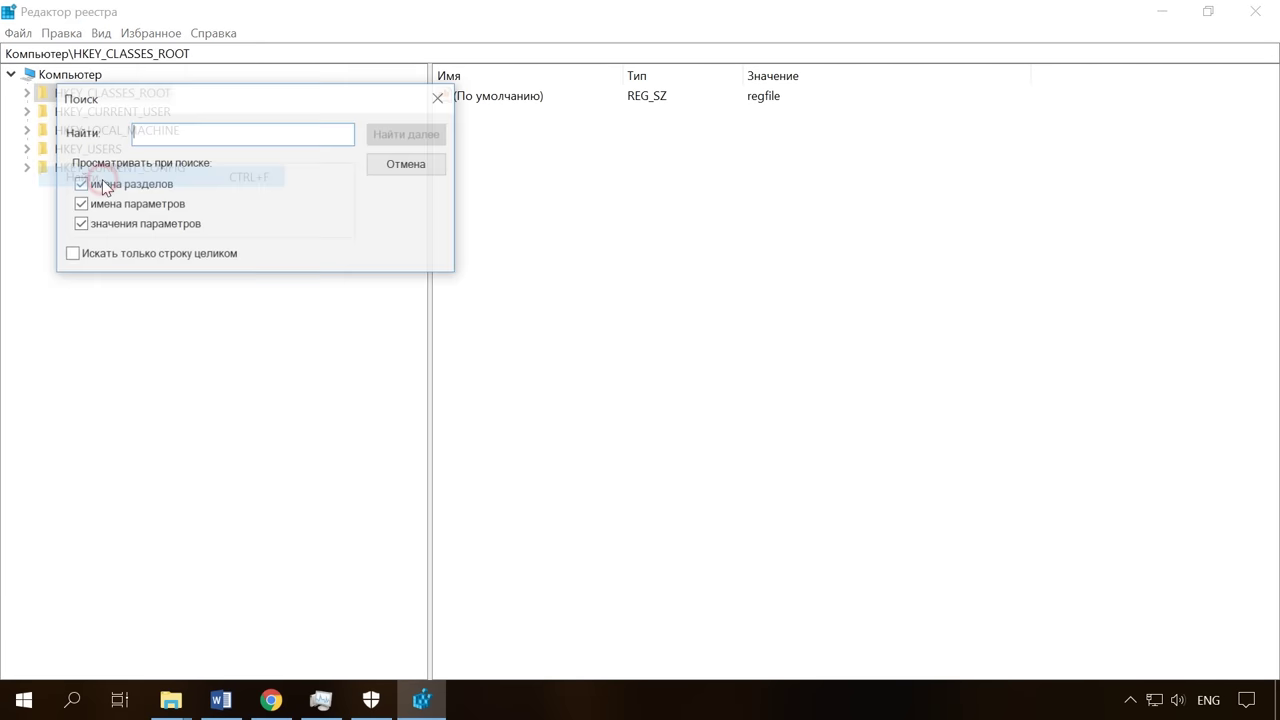
{"action": "type", "text": "system.exe"}
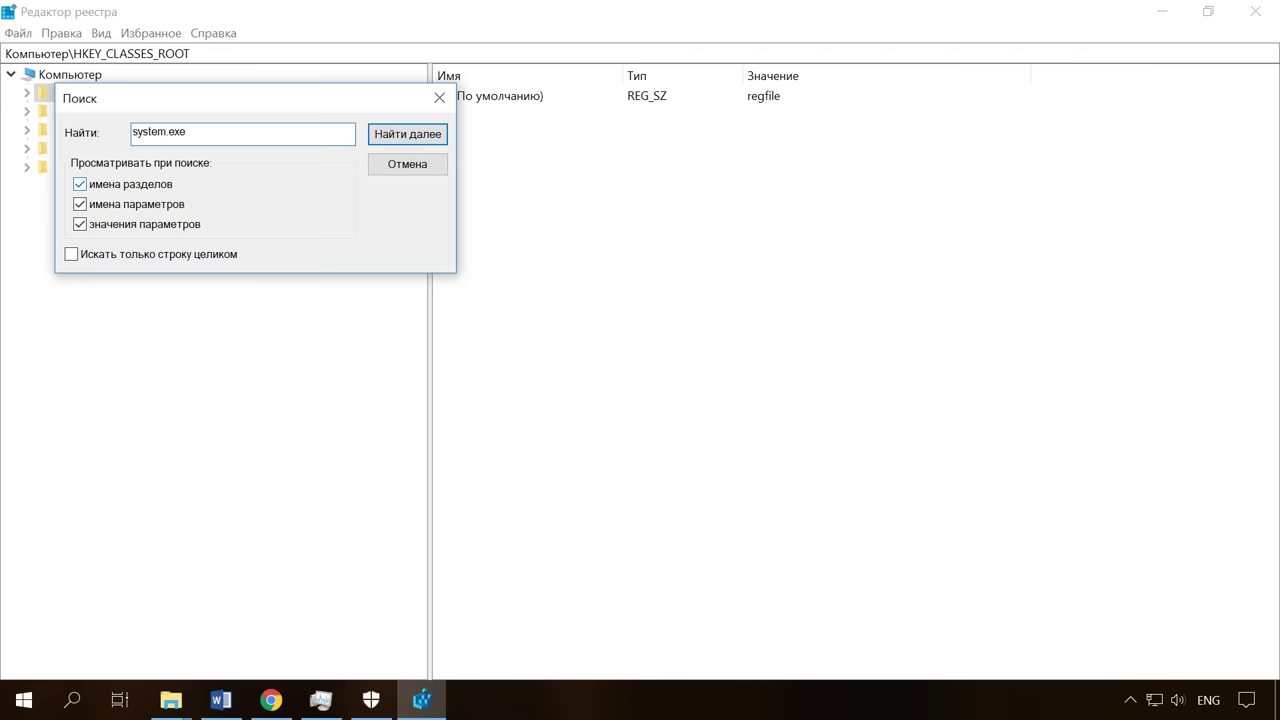
{"action": "left_click", "coordinate": [402, 130]}
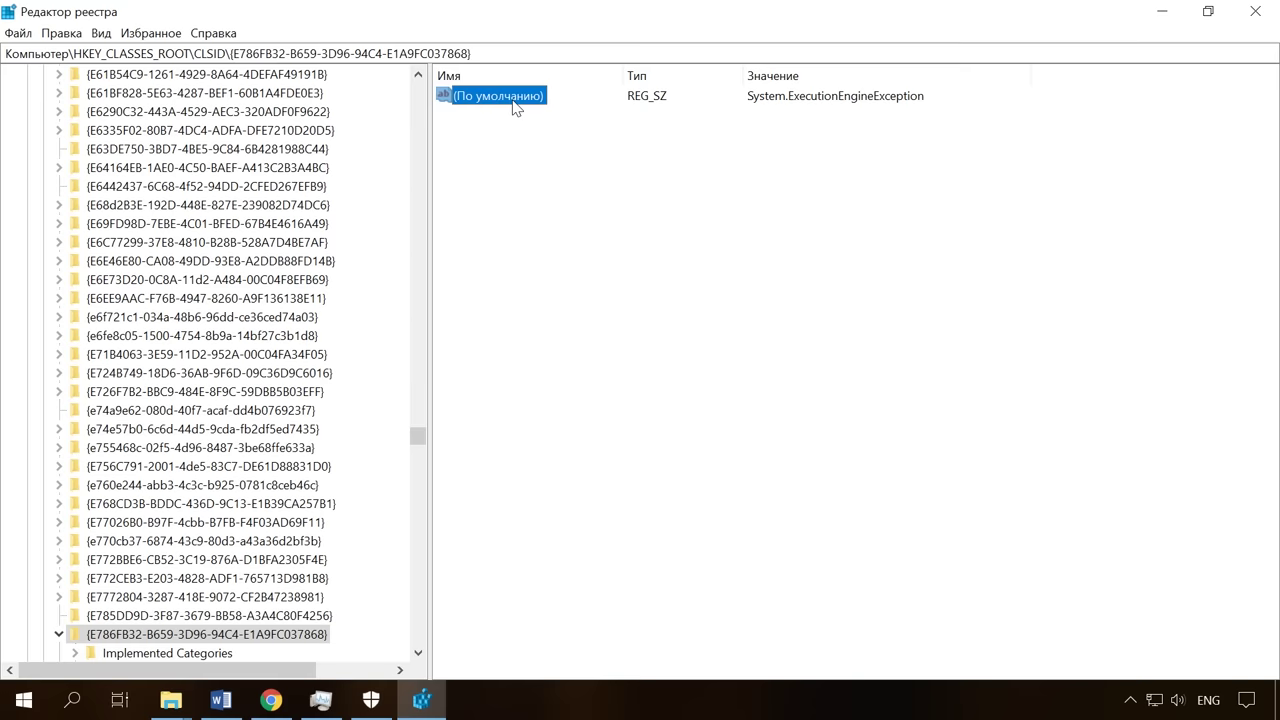
- Look at the available actions for the found (По умолчанию) value and at the Registry Editor's file commands
{"action": "right_click", "coordinate": [512, 101]}
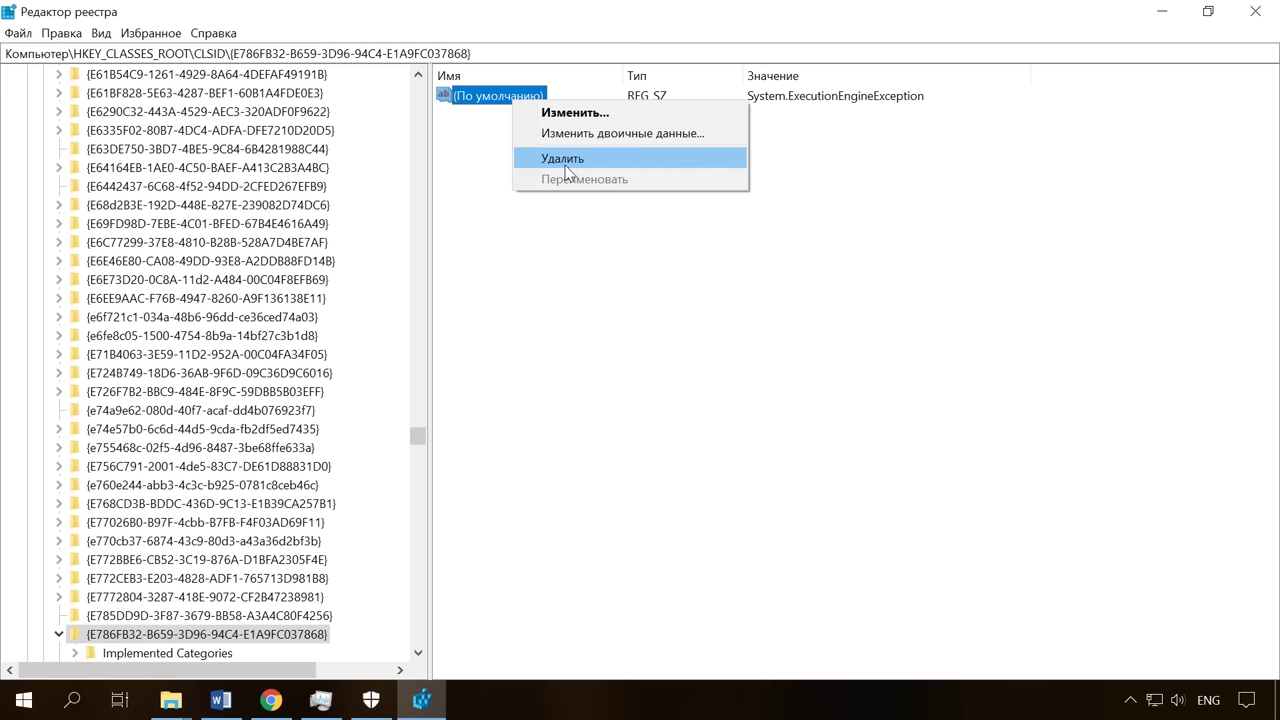
{"action": "left_click", "coordinate": [565, 225]}
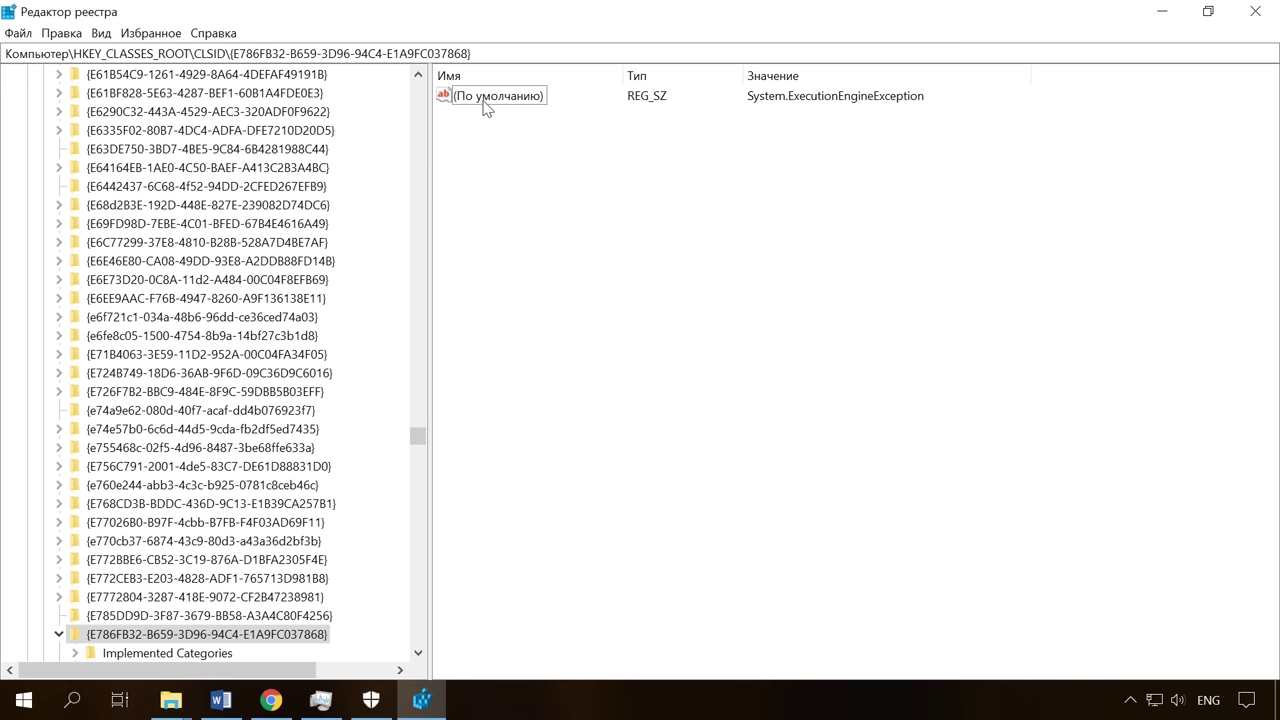
{"action": "left_click", "coordinate": [18, 33]}
{"action": "left_click", "coordinate": [80, 75]}
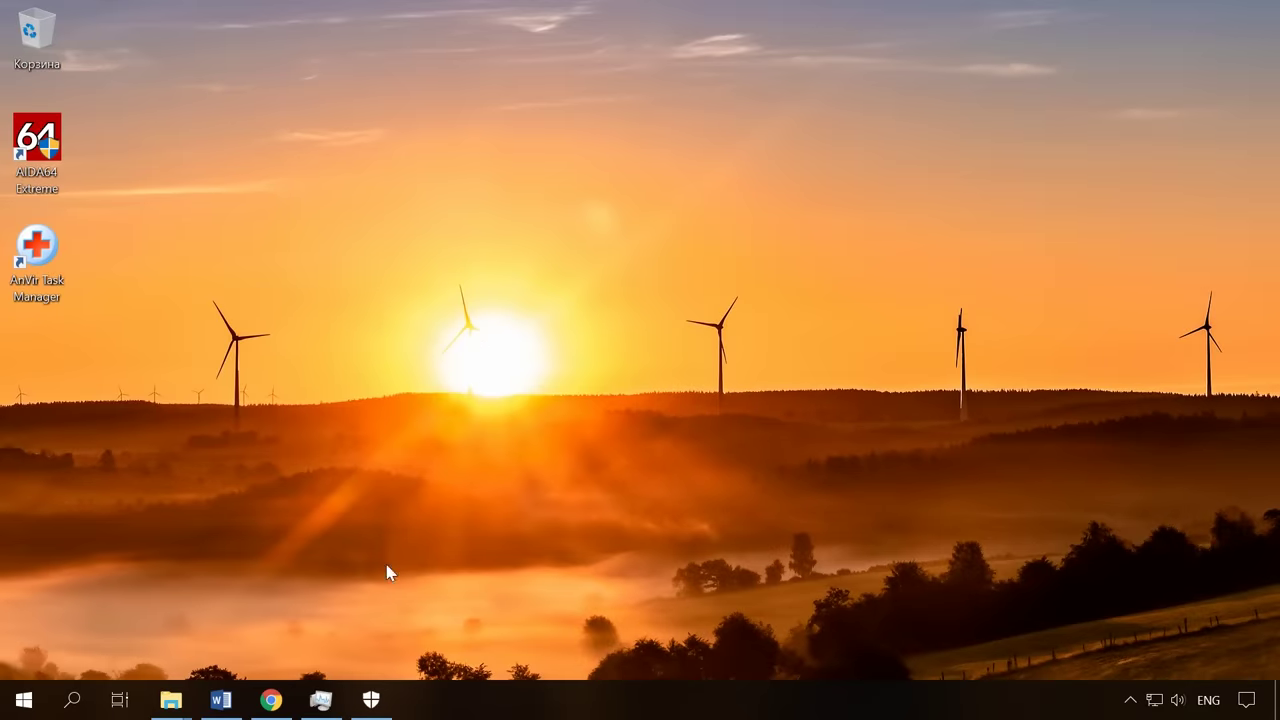
- Check the processes' CPU load in Windows Task Manager and minimise its window
{"action": "left_click", "coordinate": [320, 700]}
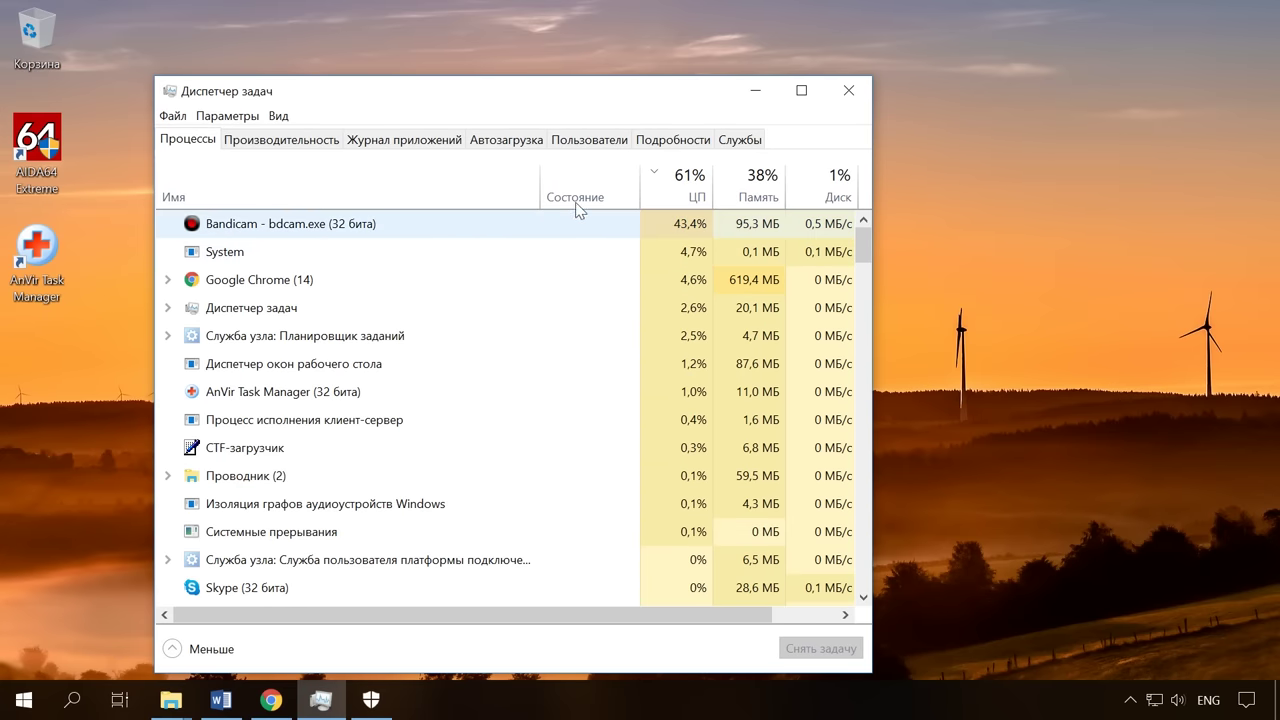
{"action": "left_click", "coordinate": [755, 90]}
{"action": "left_click", "coordinate": [485, 342]}
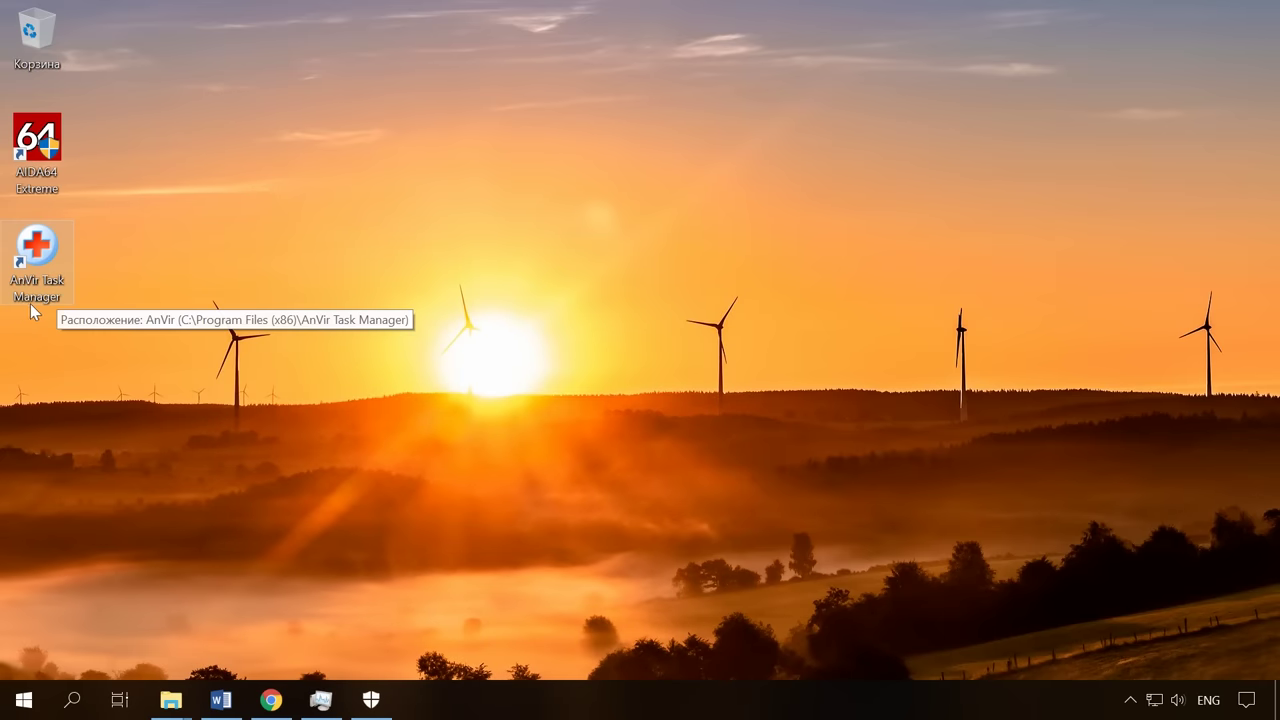
- Bring up the AnVir Task Manager window from its background icon and locate system.exe in the process list
{"action": "left_click", "coordinate": [1133, 701]}
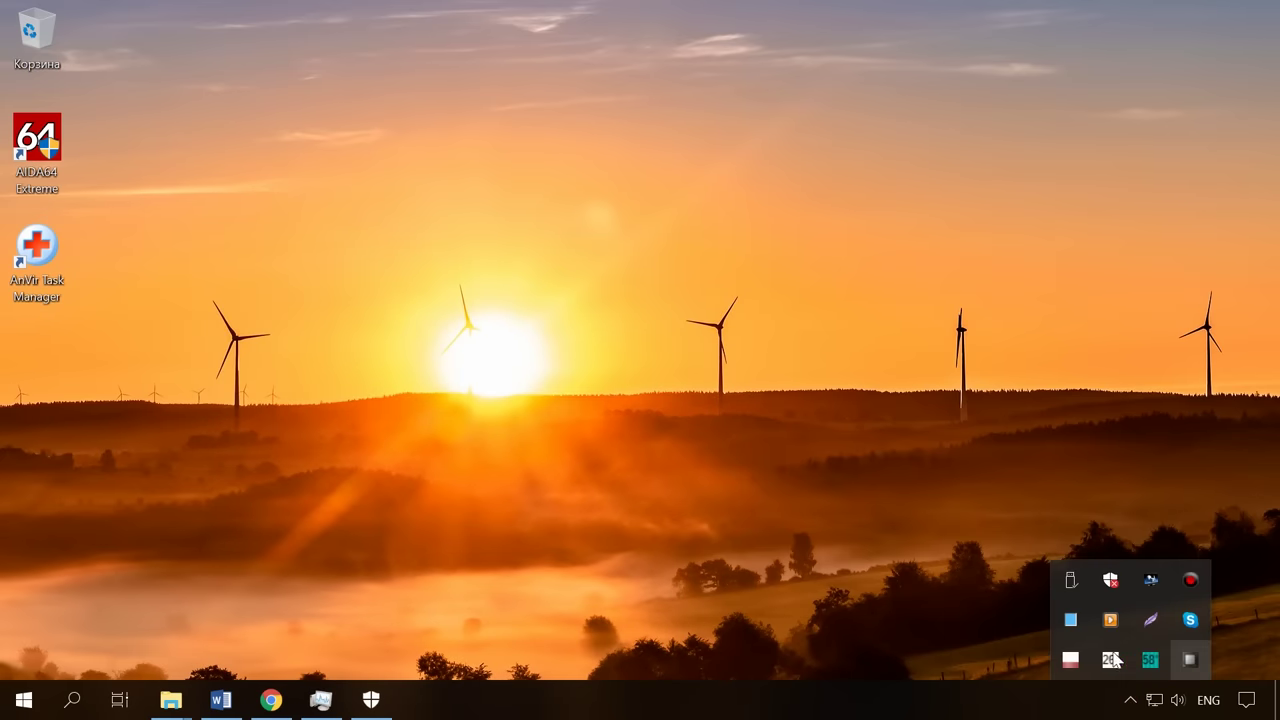
{"action": "right_click", "coordinate": [1070, 659]}
{"action": "left_click", "coordinate": [943, 521]}
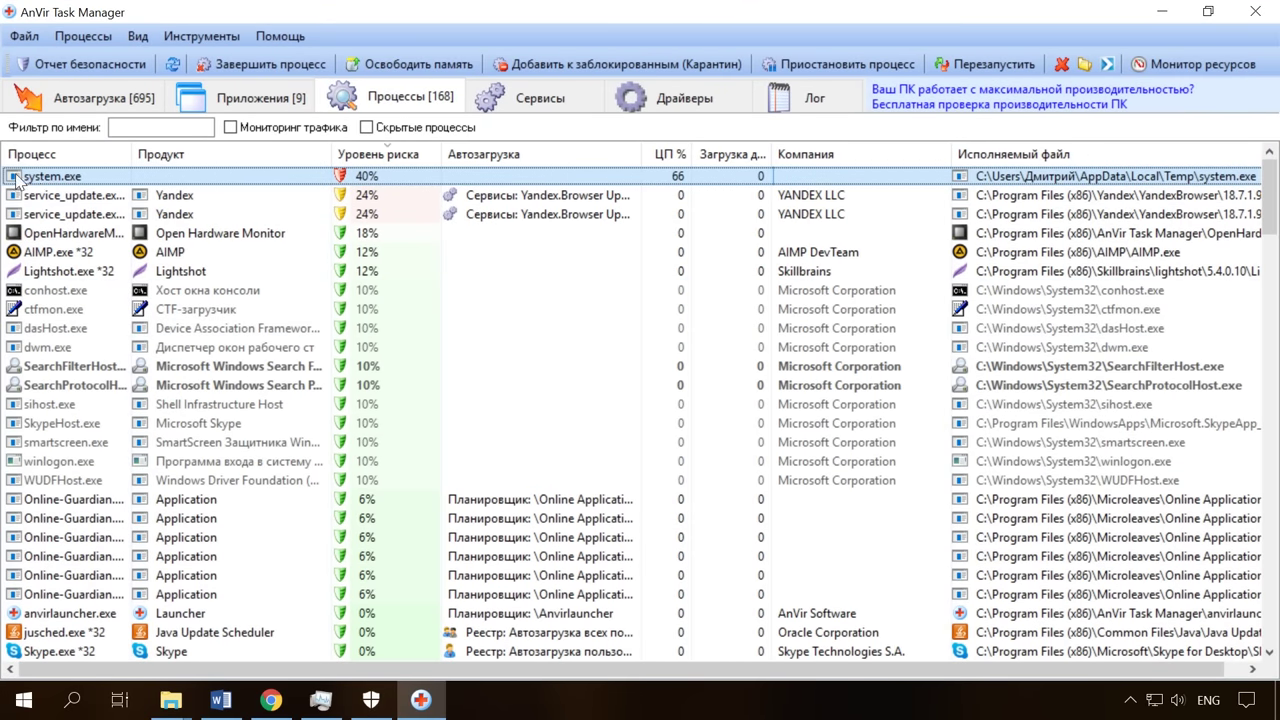
{"action": "mouse_move", "coordinate": [13, 184]}
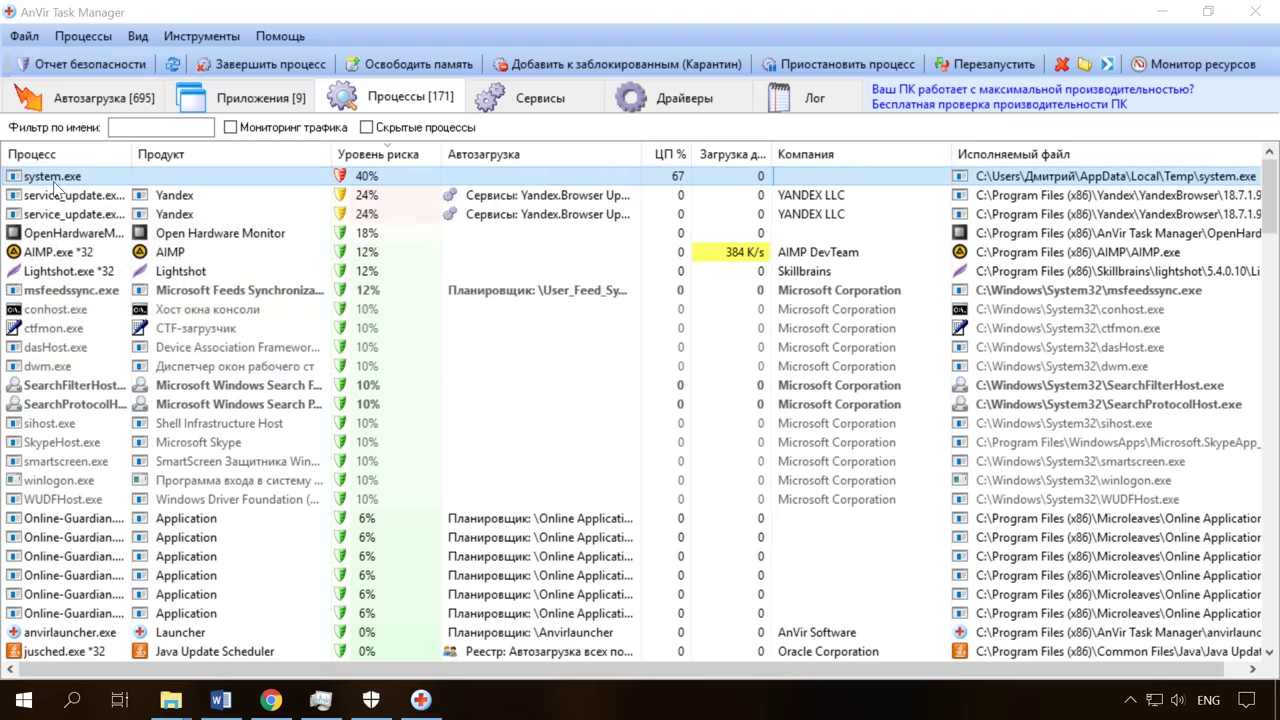
- Show the detailed information for system.exe and examine its performance graph over 1 day (1 день) and 2 hours (2 часа)
{"action": "right_click", "coordinate": [53, 181]}
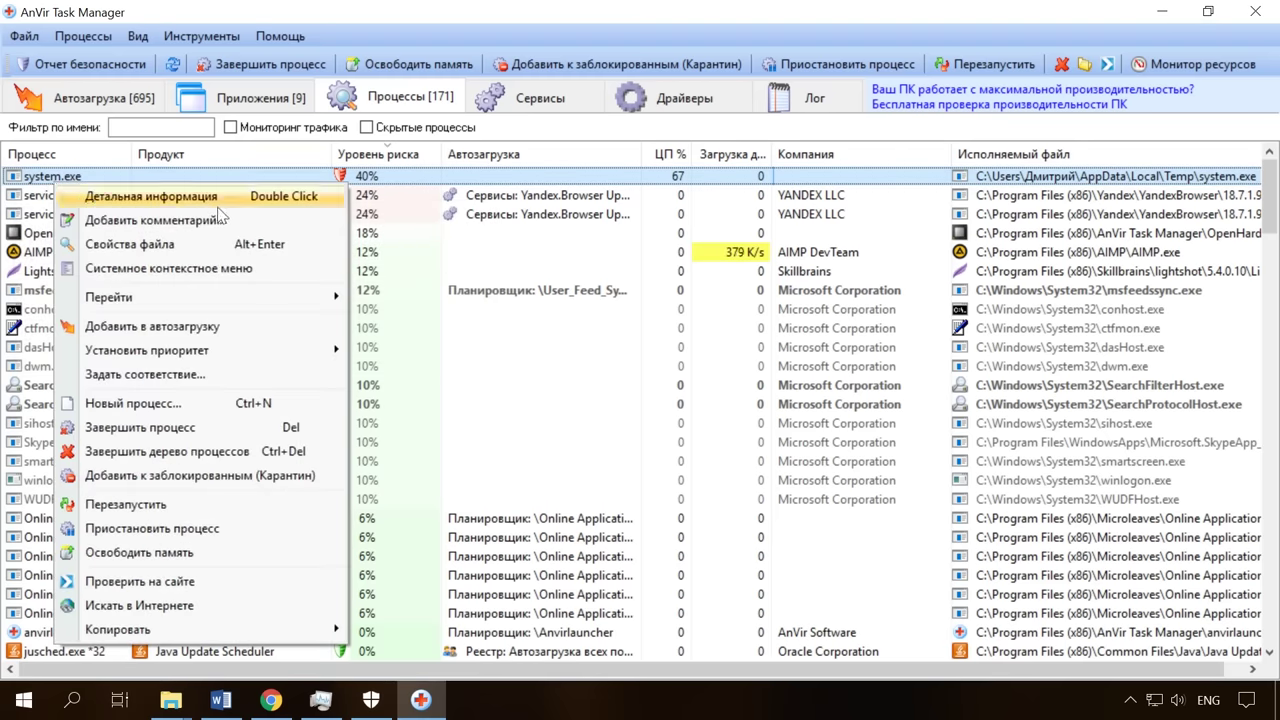
{"action": "left_click", "coordinate": [150, 196]}
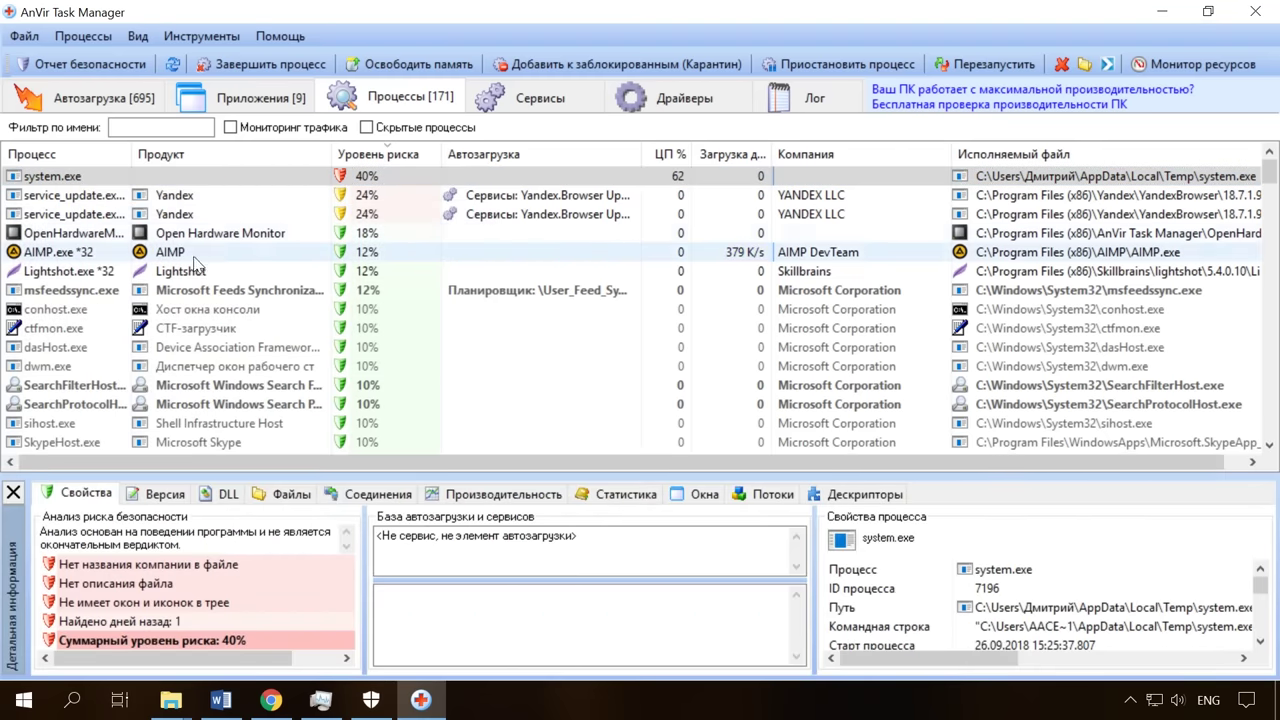
{"action": "left_click", "coordinate": [504, 496]}
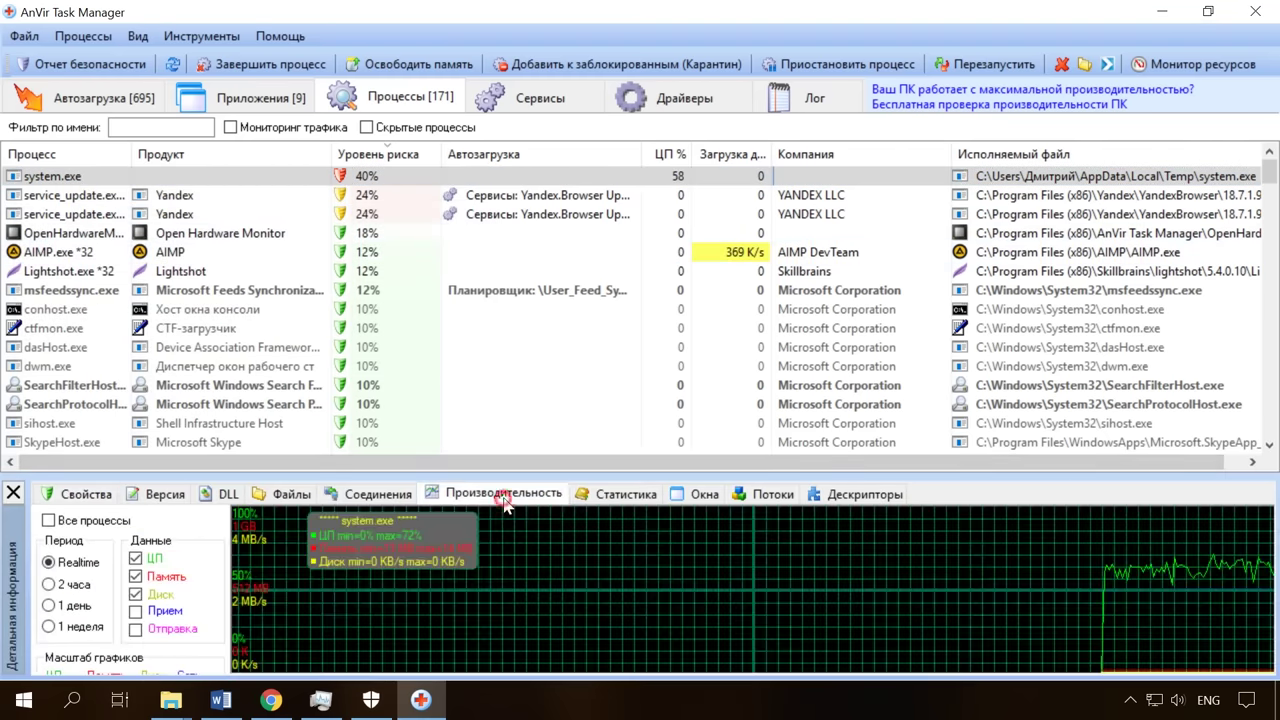
{"action": "left_click", "coordinate": [49, 606]}
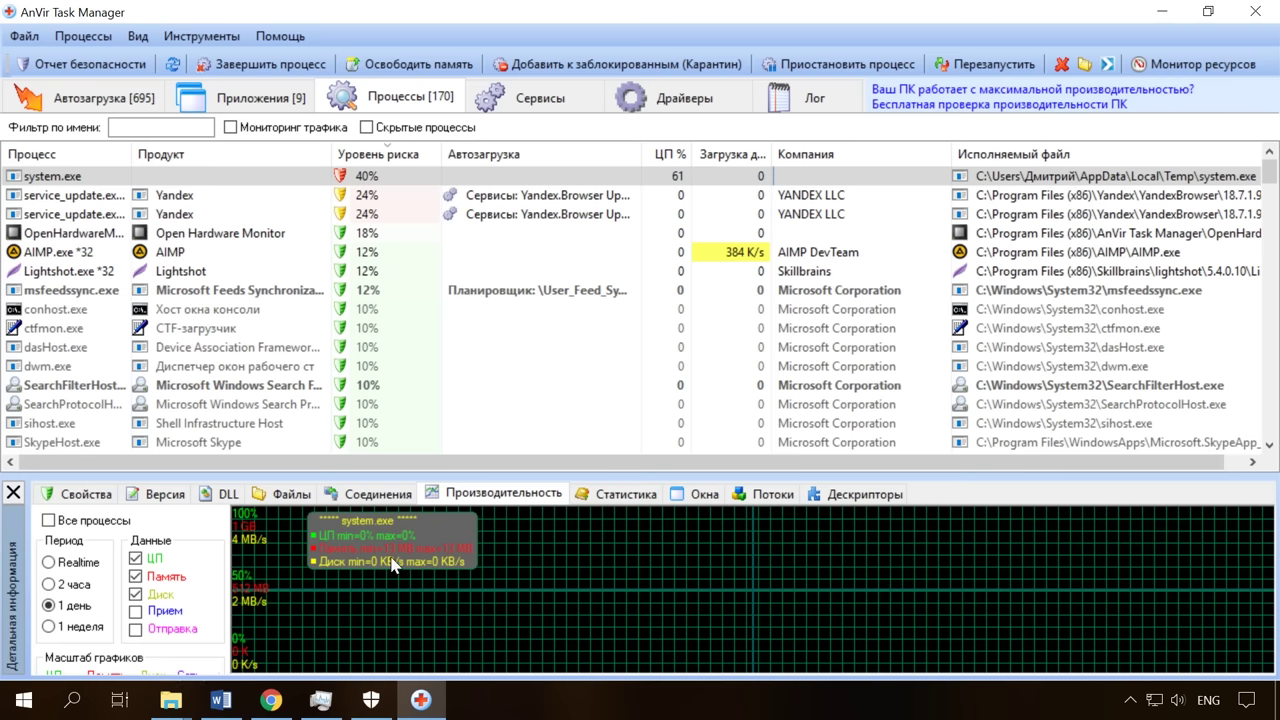
{"action": "key", "text": "Up"}
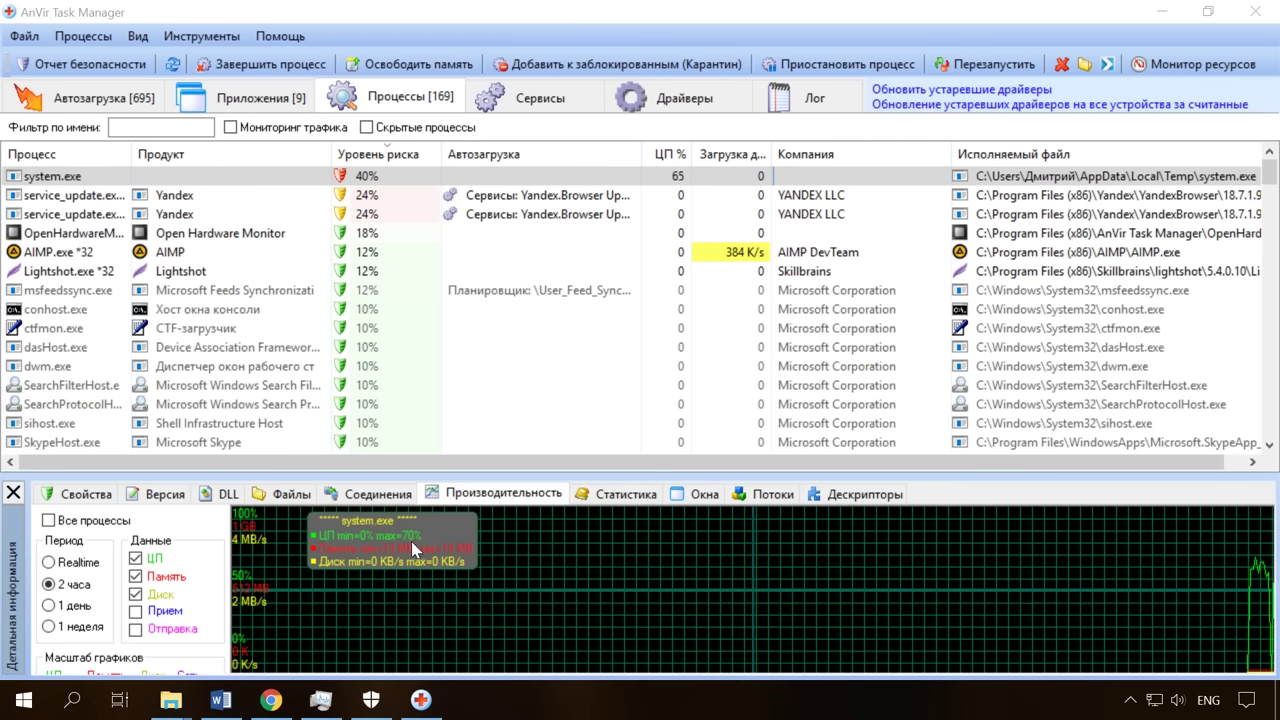
- Look at the available actions for system.exe and open the Temp folder containing its executable in File Explorer
{"action": "right_click", "coordinate": [50, 184]}
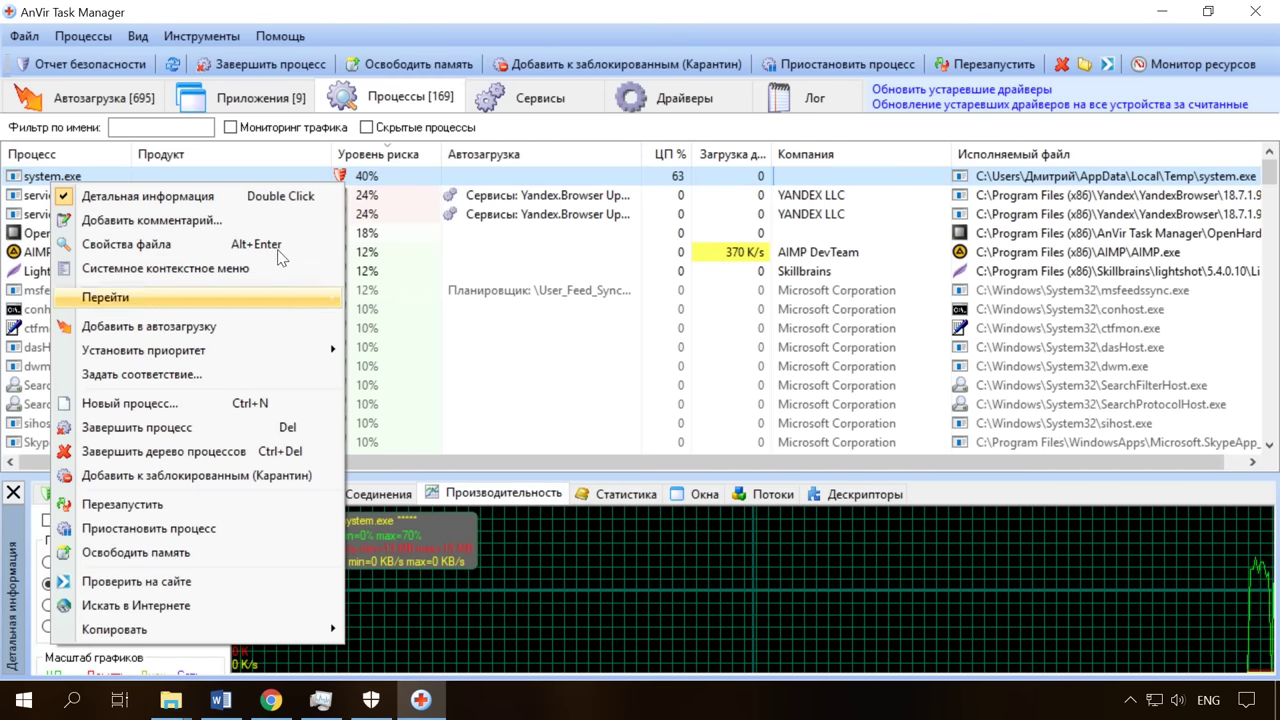
{"action": "left_click", "coordinate": [392, 180]}
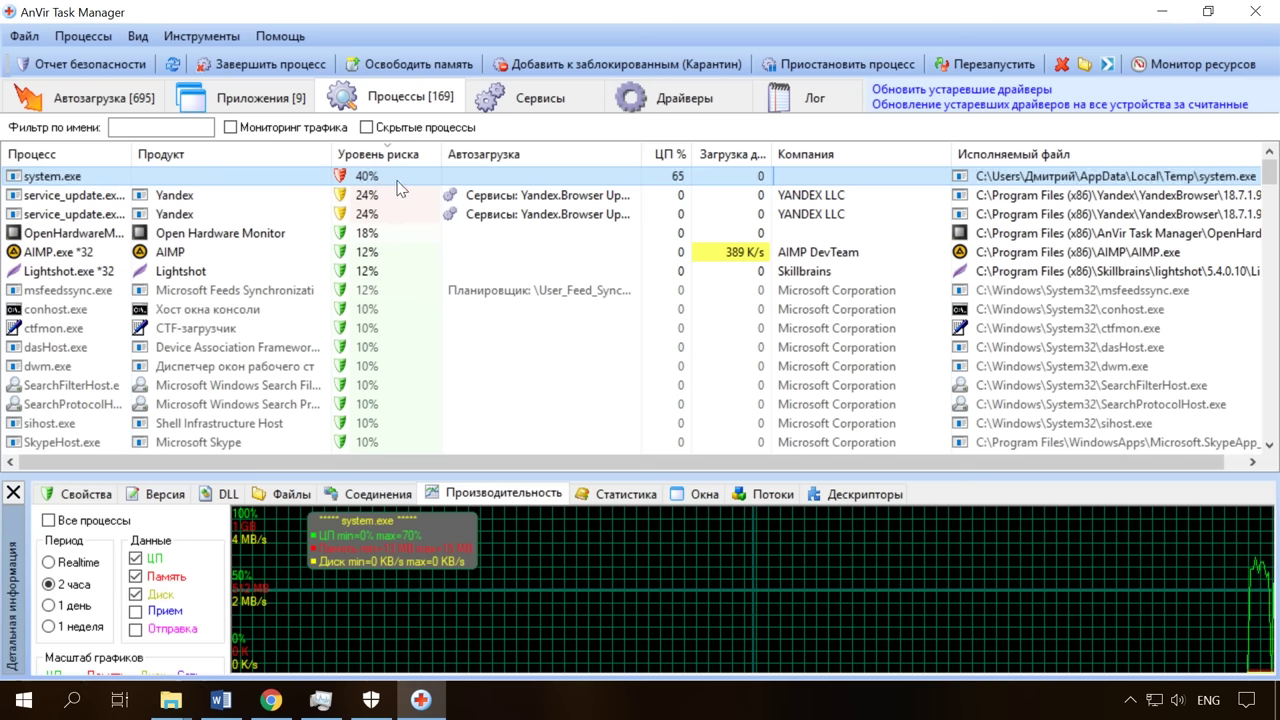
{"action": "left_click", "coordinate": [74, 178]}
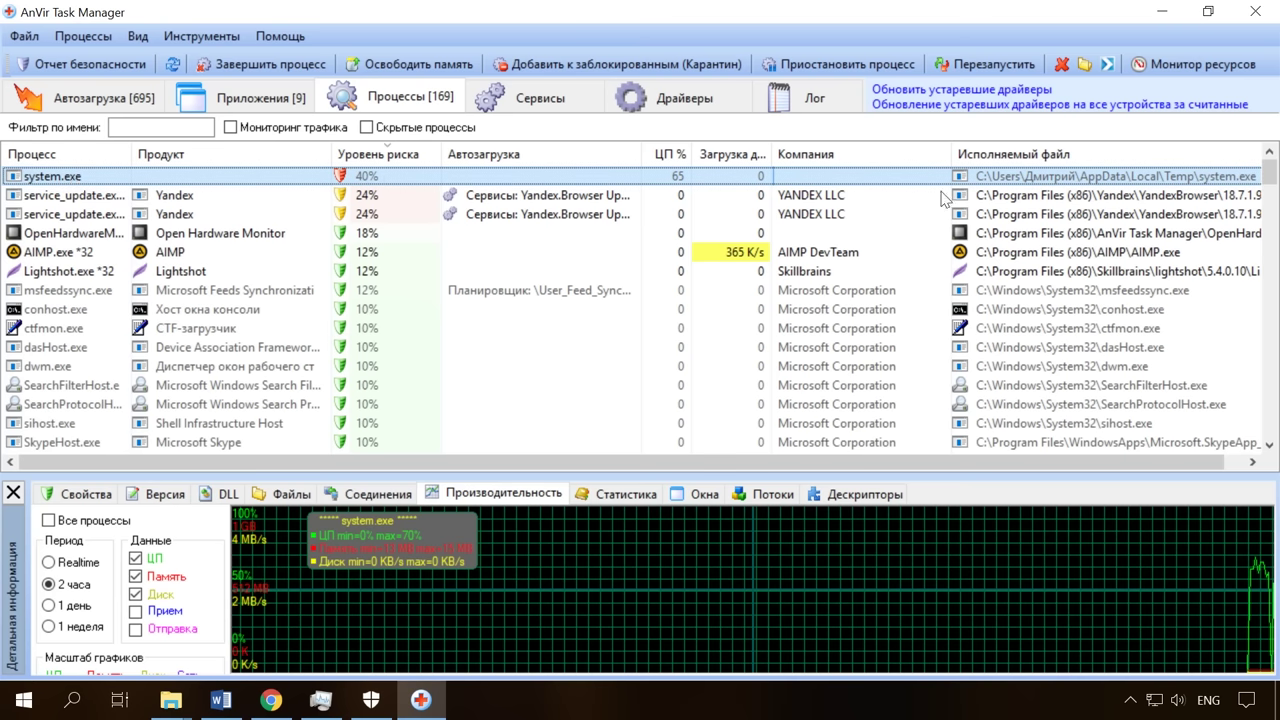
{"action": "left_click", "coordinate": [1198, 179]}
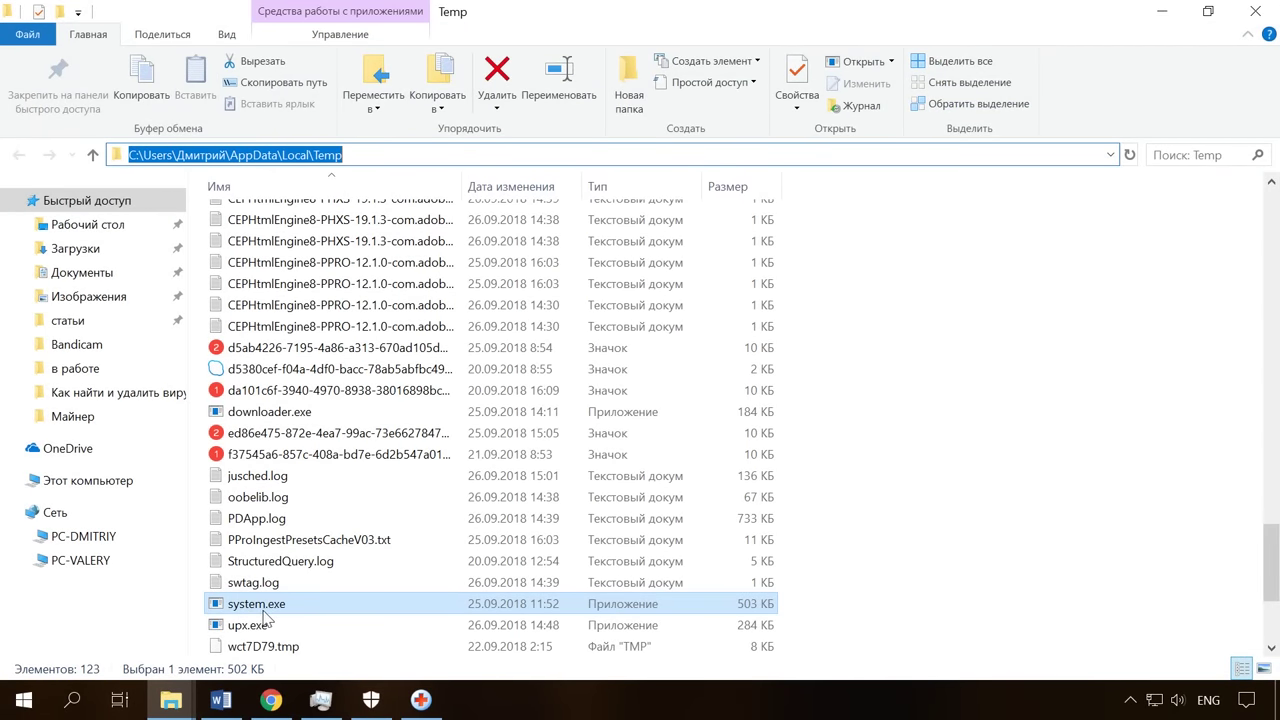
- Check the folder's display options for hidden items and file extensions, and delete system.exe from the Temp folder
{"action": "right_click", "coordinate": [262, 610]}
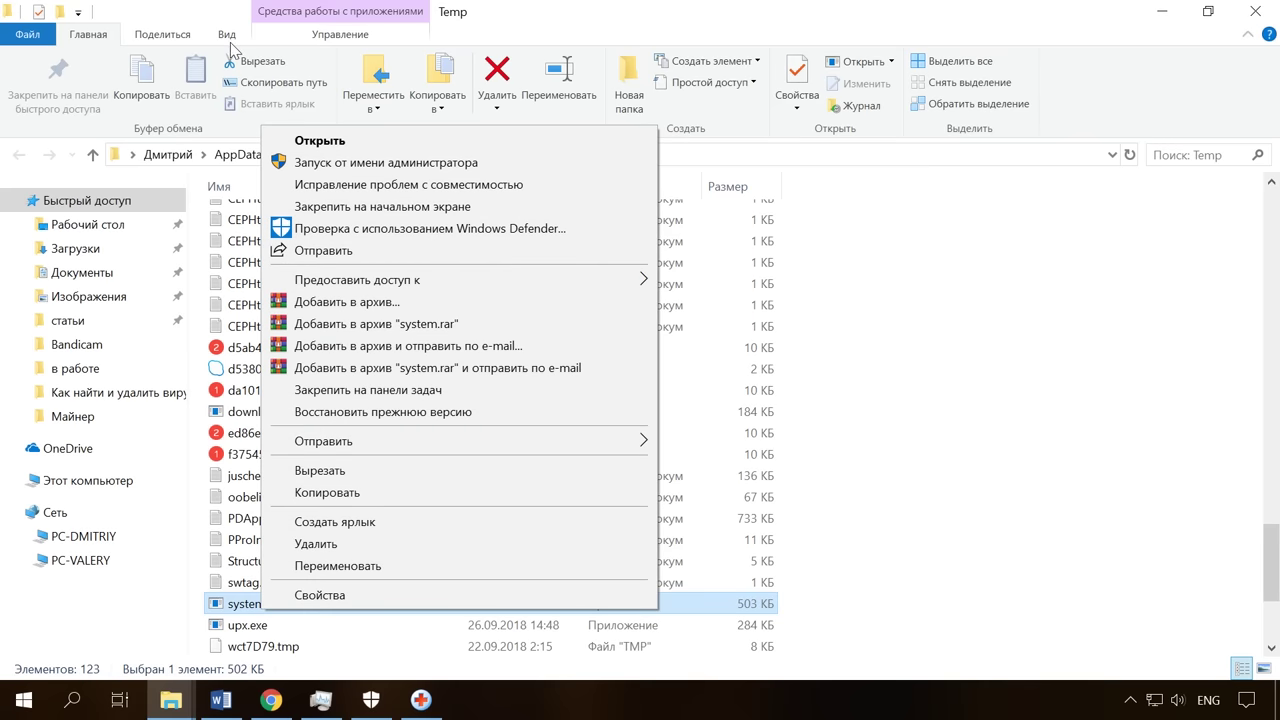
{"action": "left_click", "coordinate": [226, 36]}
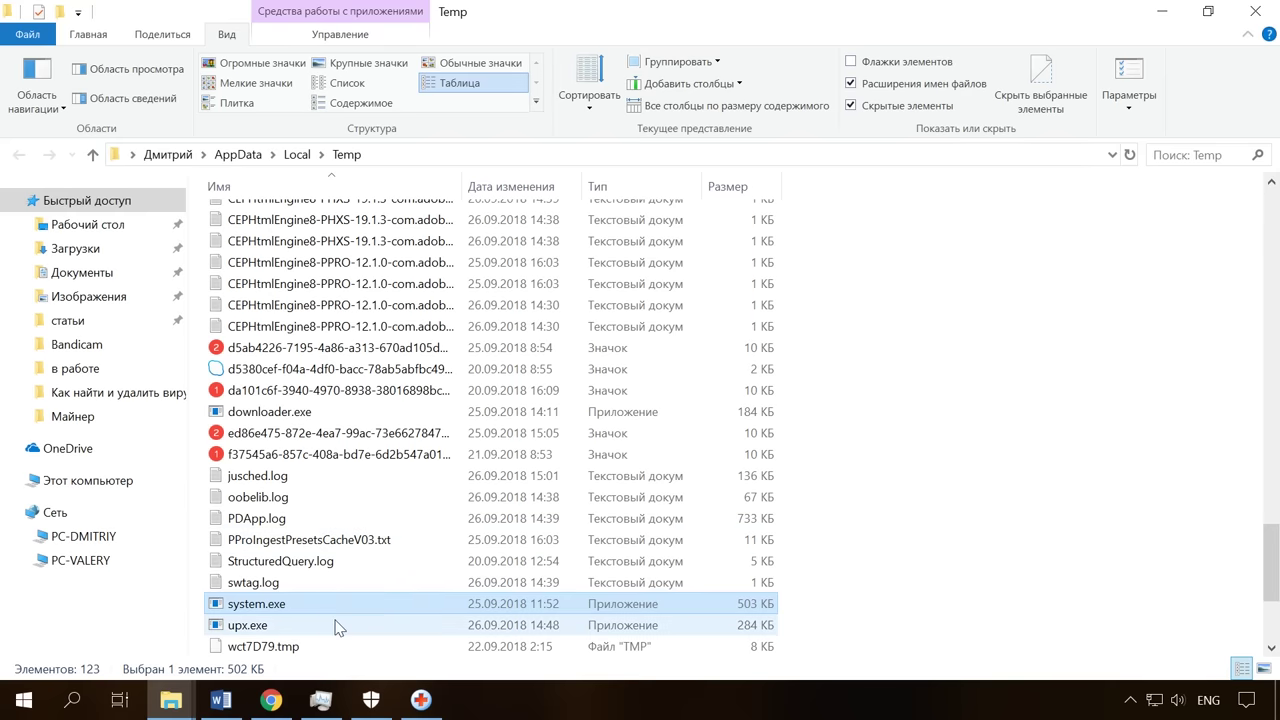
{"action": "left_click", "coordinate": [270, 613]}
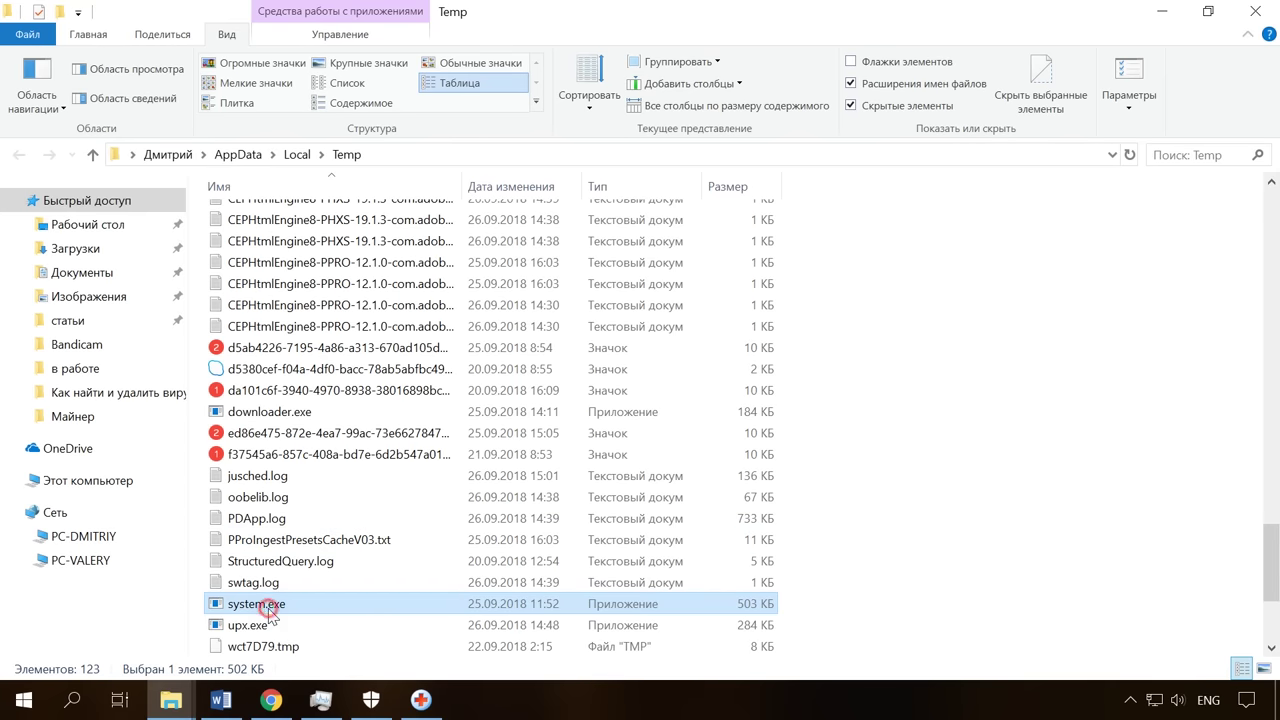
{"action": "right_click", "coordinate": [268, 608]}
{"action": "left_click", "coordinate": [332, 543]}
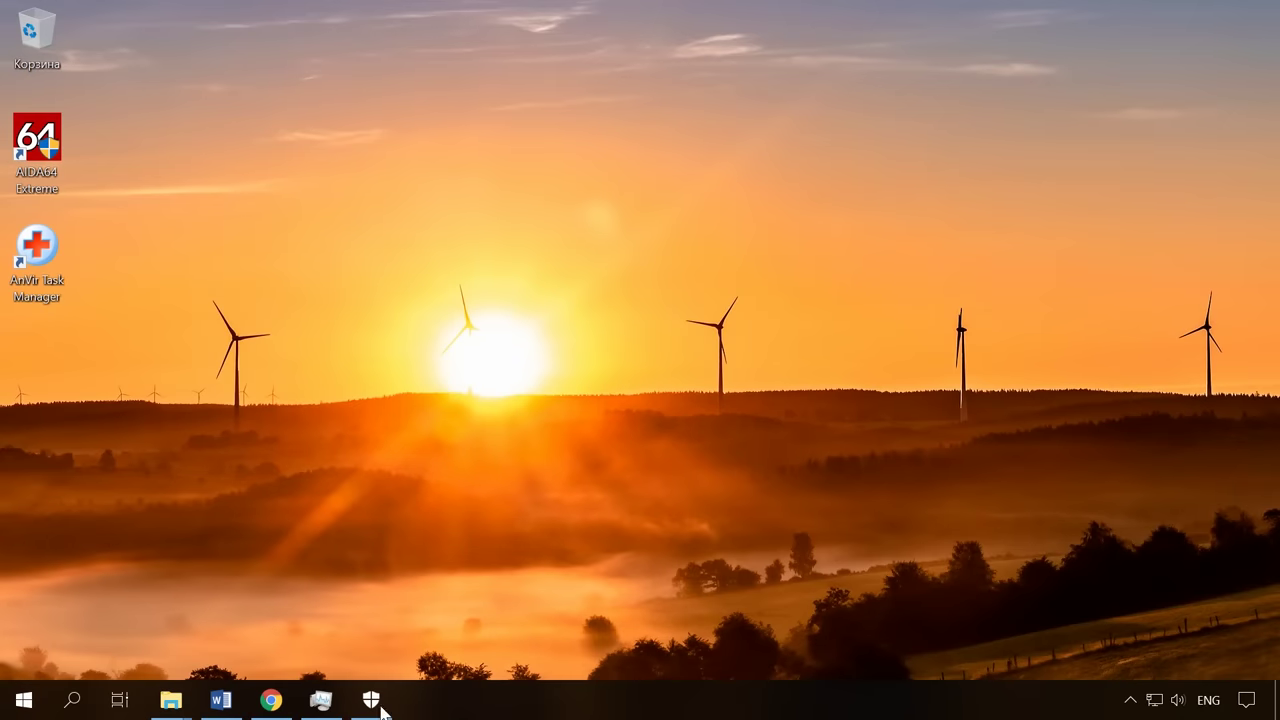
- Look at the scan option in Windows Defender's virus and threat protection, and switch to the Dr.Web CureIt! page in Chrome
{"action": "left_click", "coordinate": [381, 706]}
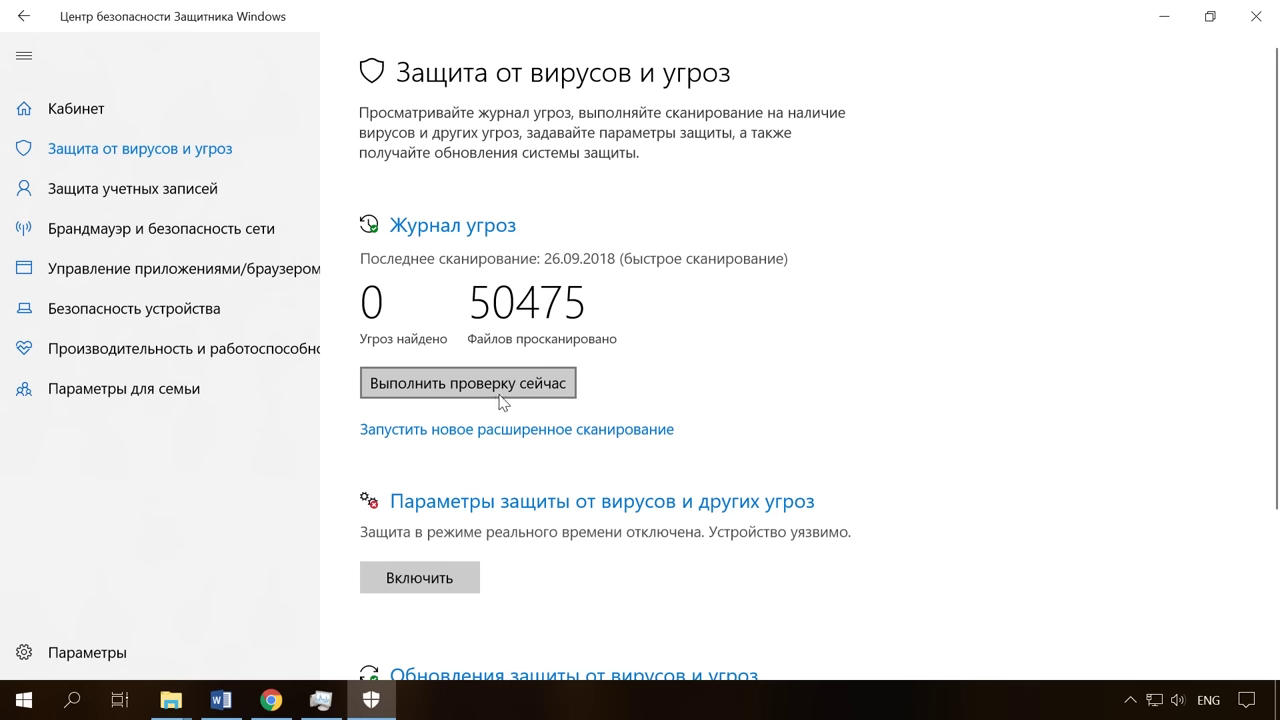
{"action": "key", "text": "alt+Tab"}
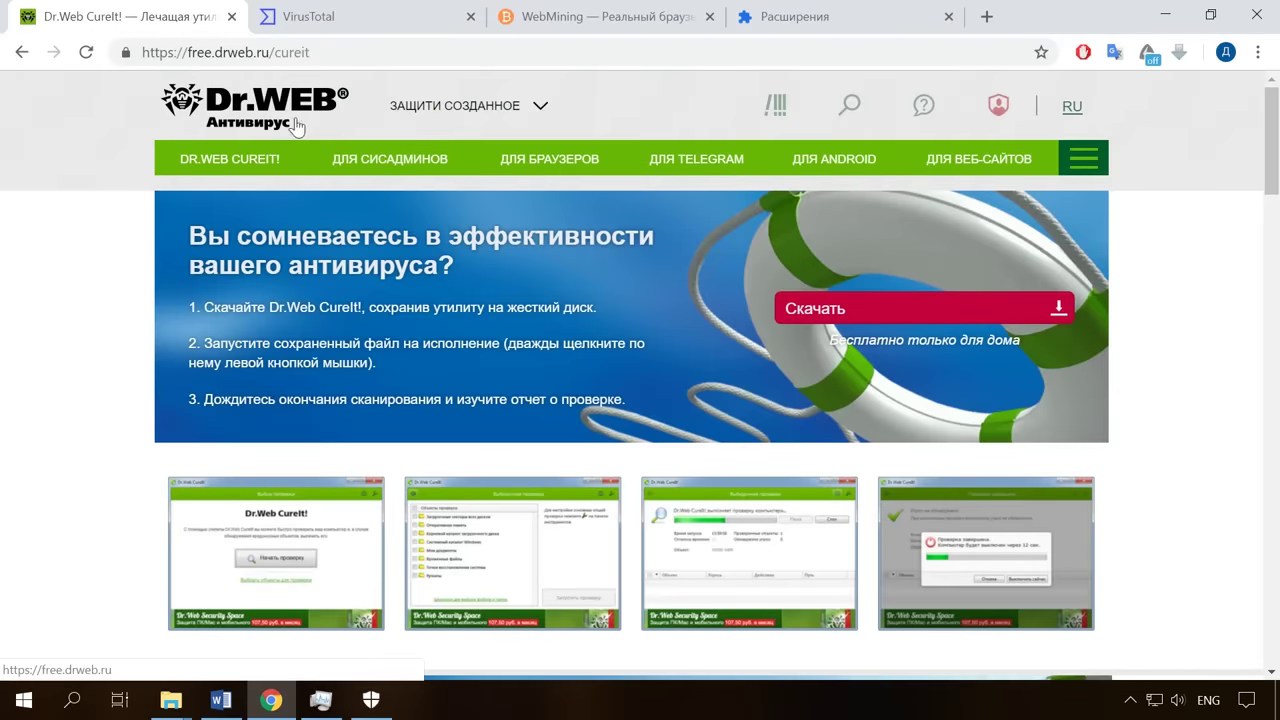
- Download the free home version of Dr.Web CureIt! from the Dr.Web site and launch the downloaded file
{"action": "scroll", "coordinate": [309, 293], "scroll_direction": "down", "scroll_amount": 10}
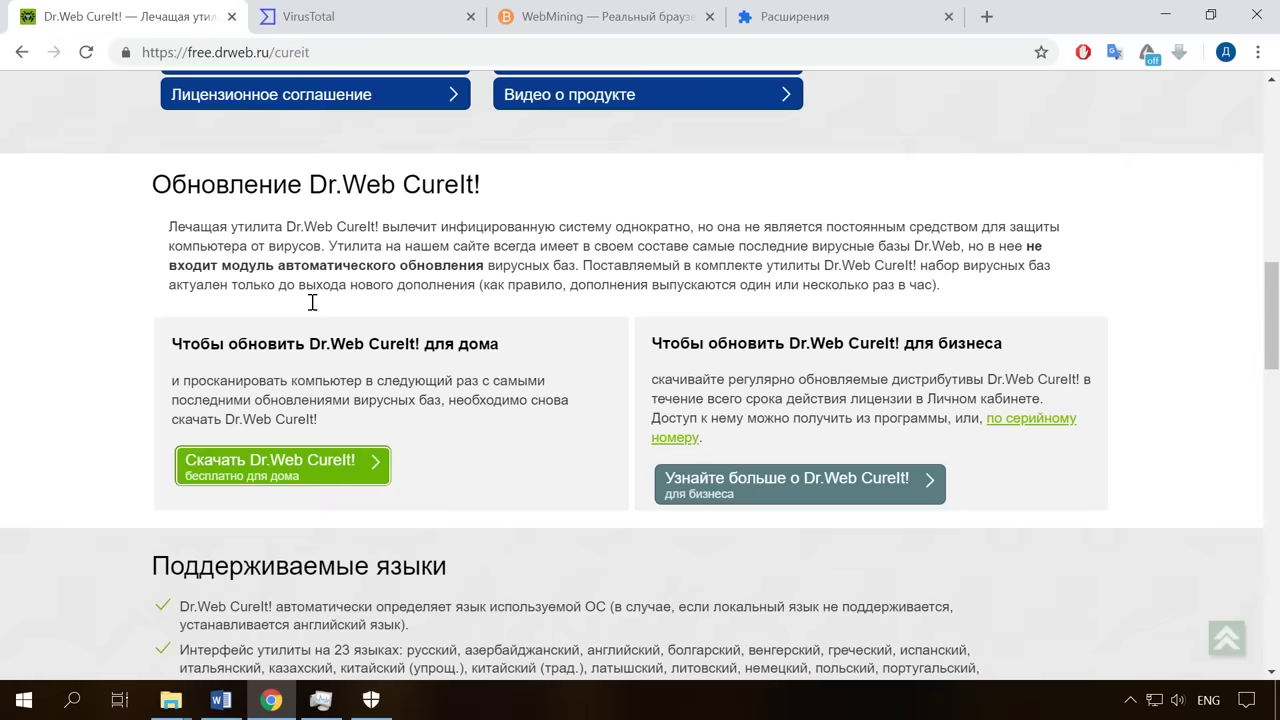
{"action": "left_click", "coordinate": [296, 462]}
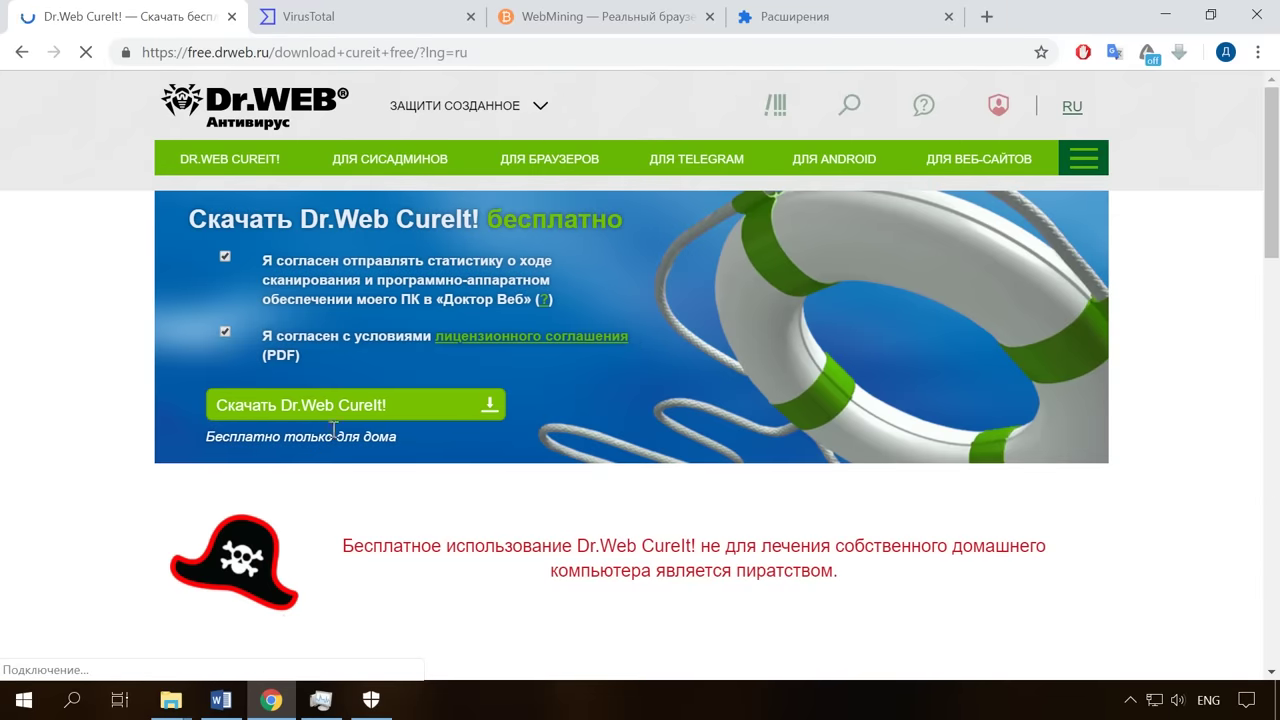
{"action": "left_click", "coordinate": [349, 414]}
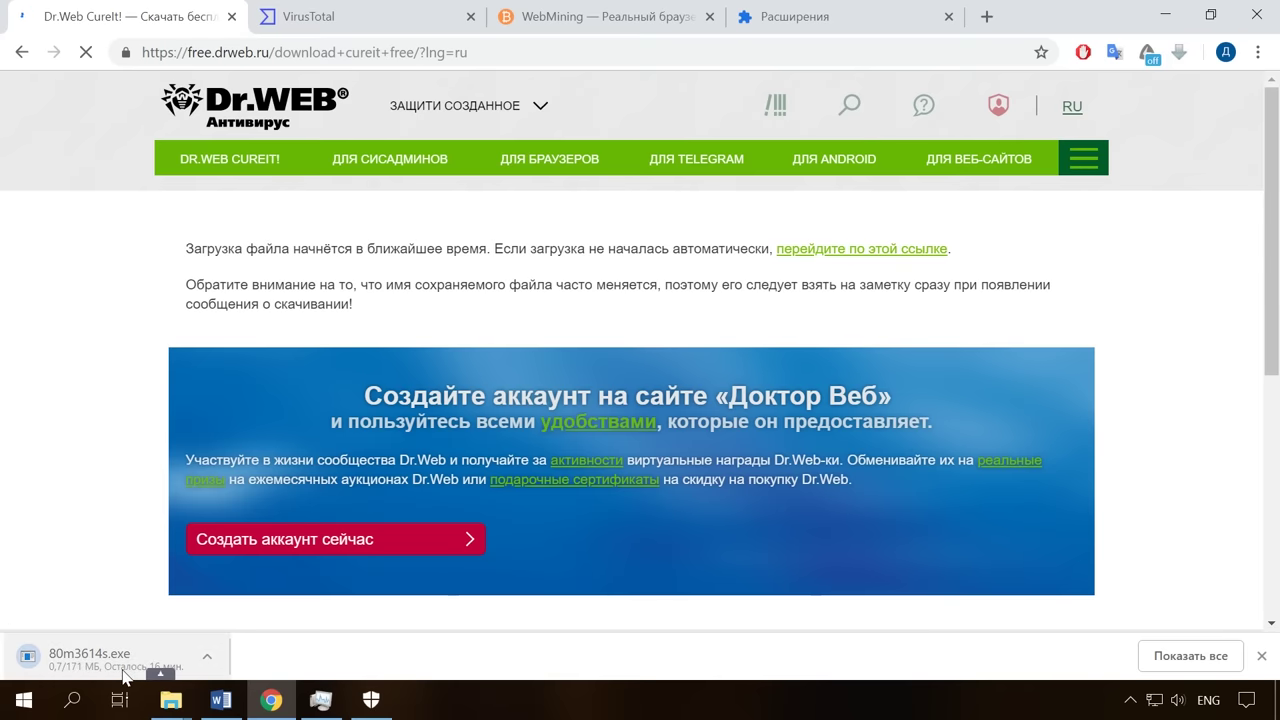
{"action": "left_click", "coordinate": [64, 668]}
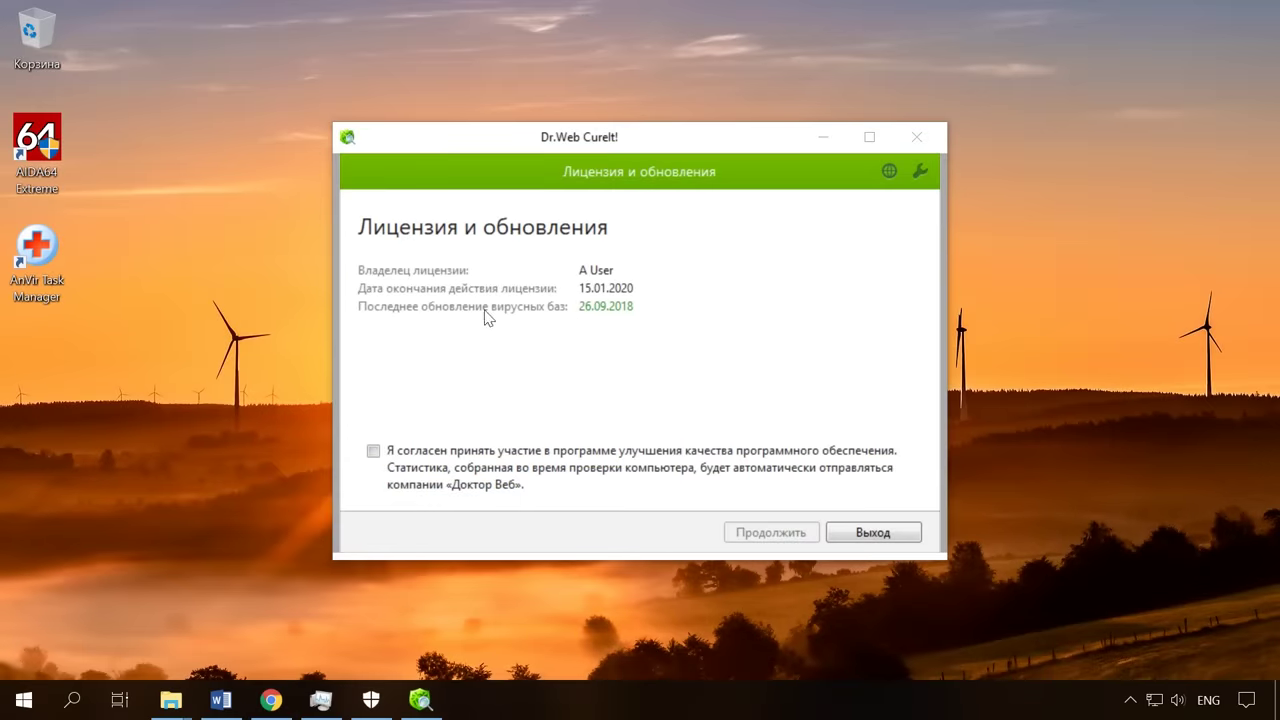
- Agree to the quality improvement programme in Dr.Web CureIt!, run the scan, review the detected threats and show the desktop
{"action": "left_click", "coordinate": [373, 451]}
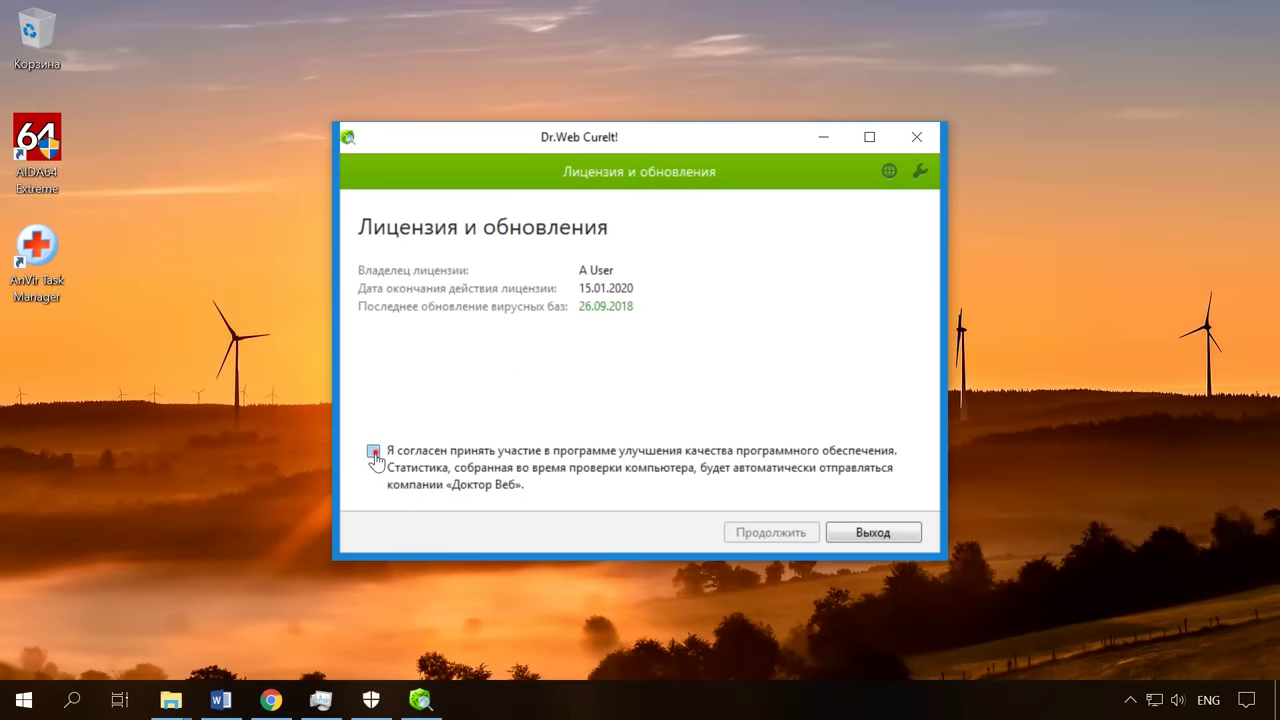
{"action": "left_click", "coordinate": [768, 532]}
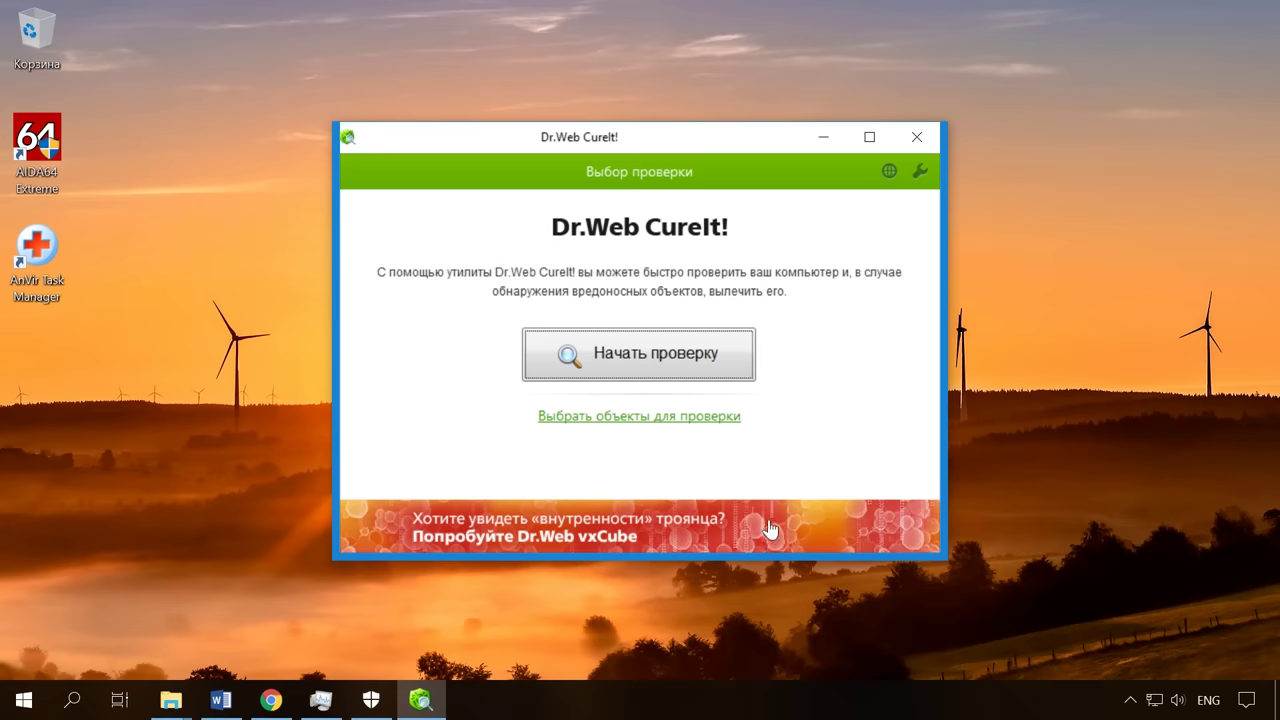
{"action": "left_click", "coordinate": [653, 364]}
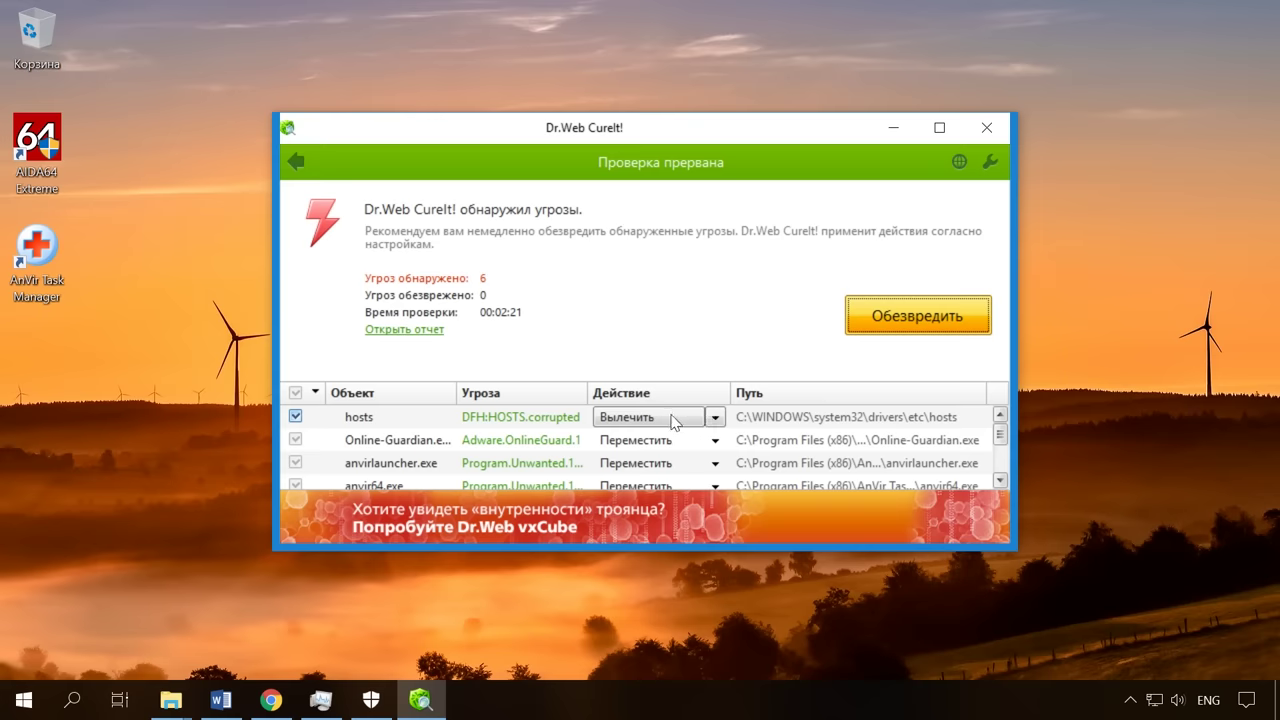
{"action": "key", "text": "super+d"}
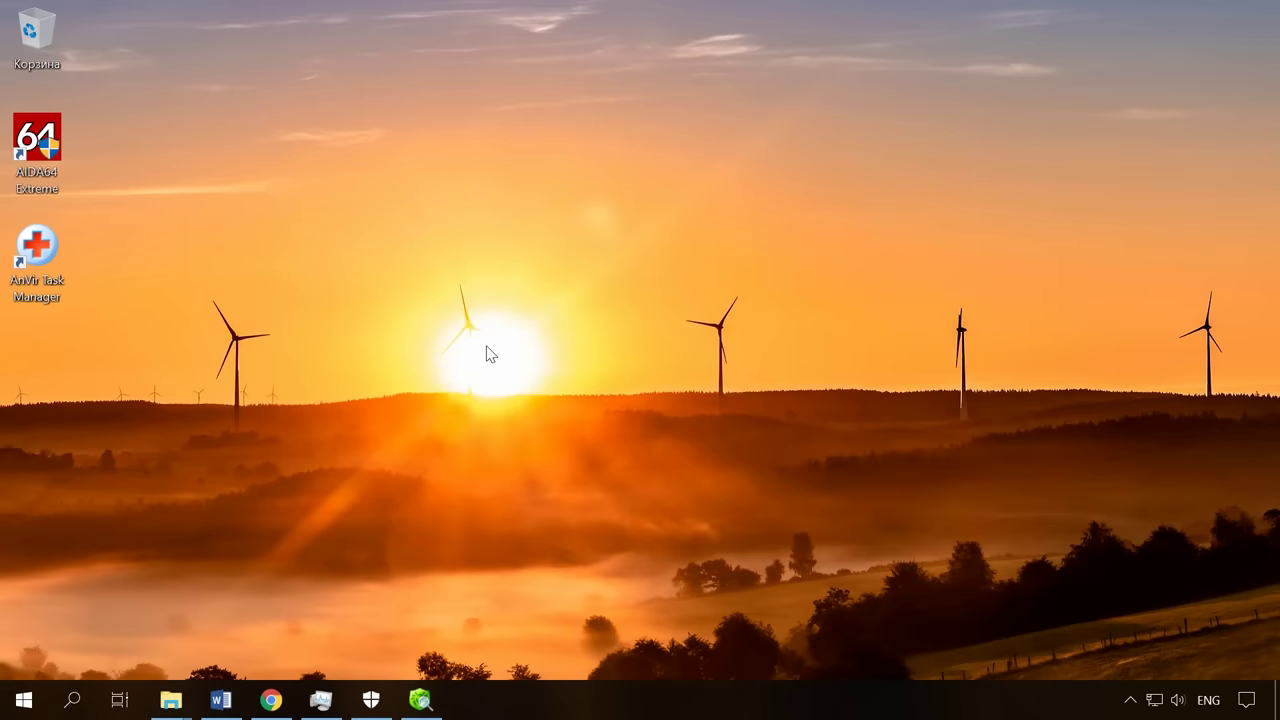